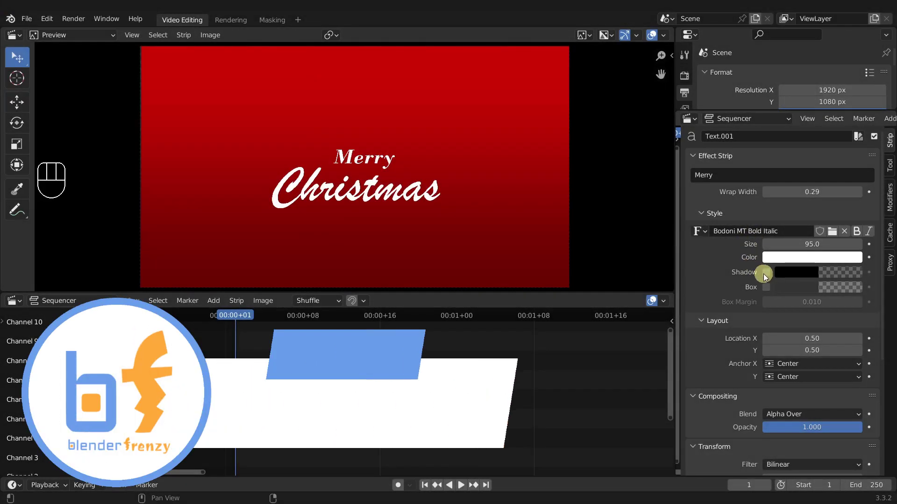
# Turn on the Christmas text strip's shadow and make it pure black at 0.700 alpha.
pyautogui.click(763, 273)
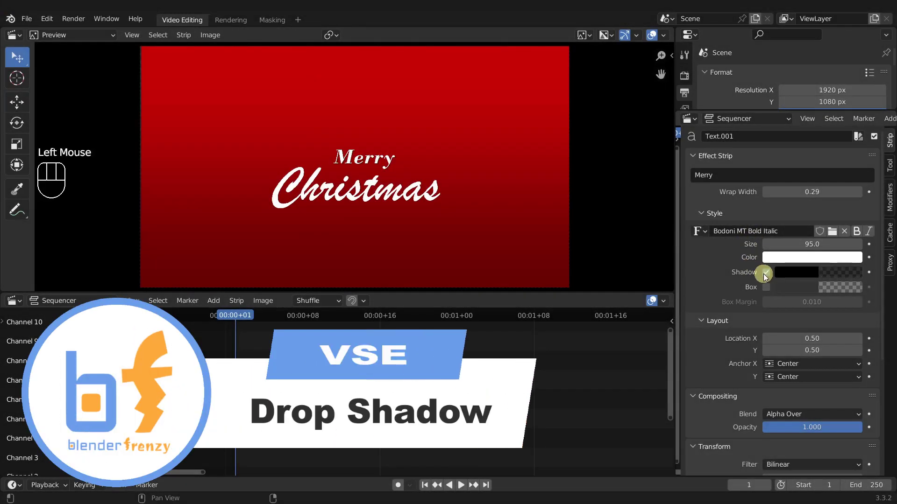
pyautogui.click(355, 411)
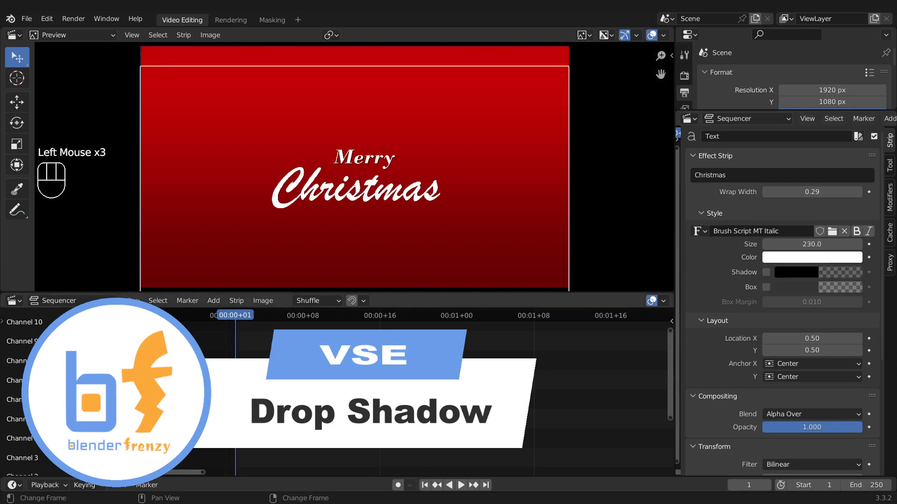
pyautogui.click(766, 273)
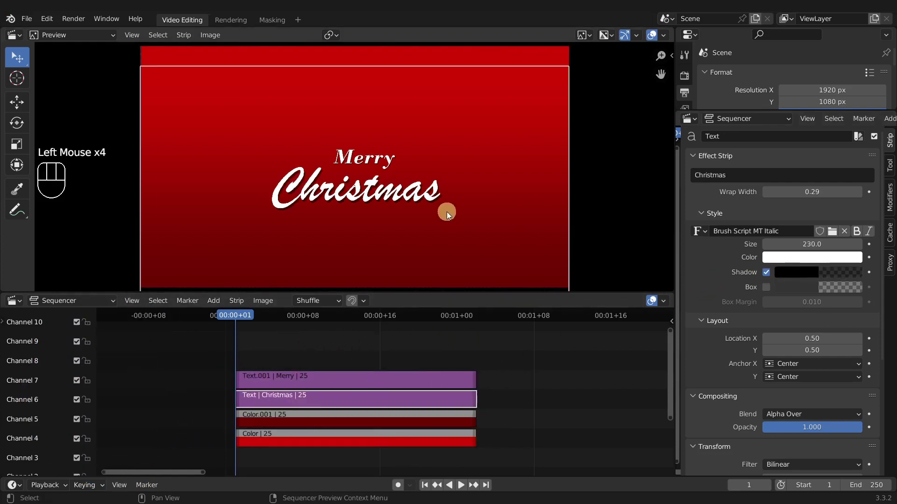
pyautogui.scroll(4, 447, 211)
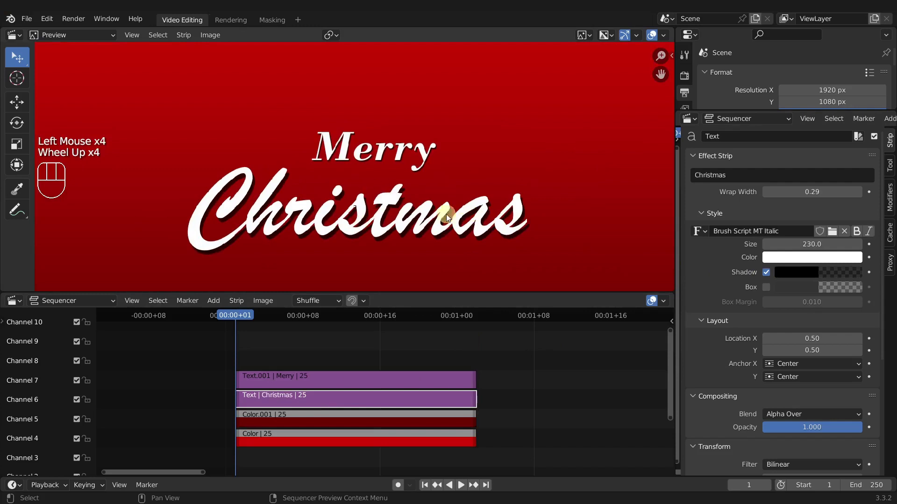
pyautogui.click(800, 272)
pyautogui.moveTo(853, 180); pyautogui.dragTo(785, 268)
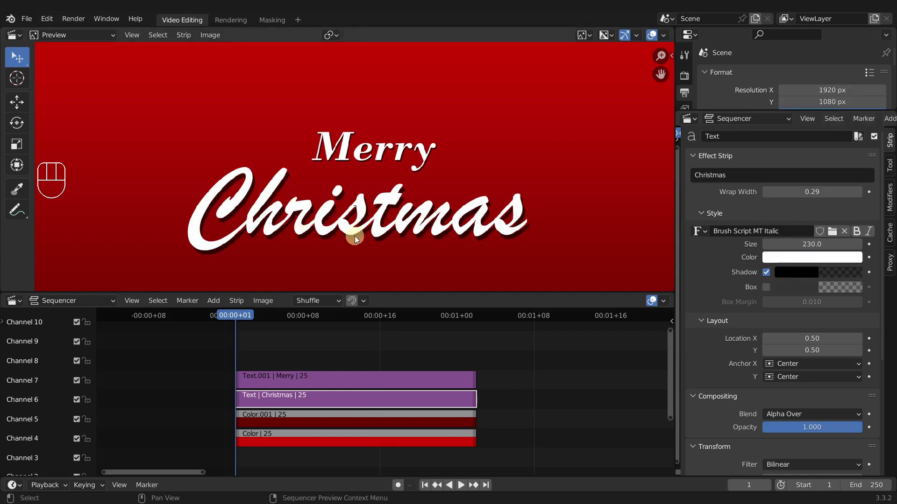
pyautogui.click(272, 379)
# Move Merry up to channel 9, then duplicate the Christmas strip onto channel 7 and mute the copy.
pyautogui.click(273, 378)
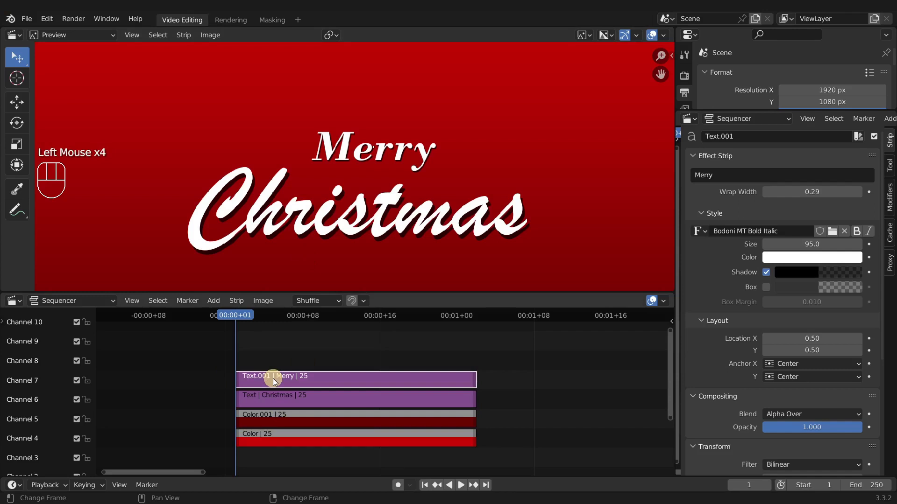
pyautogui.press('g')
pyautogui.click(313, 344)
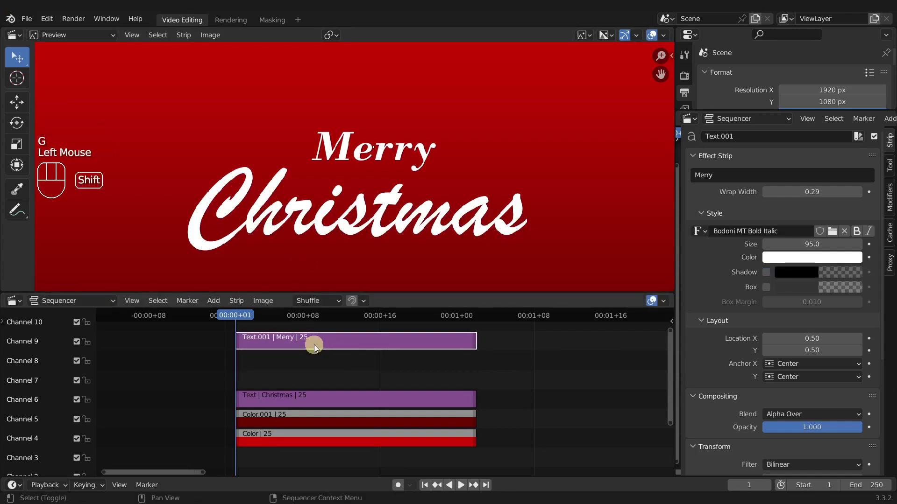
pyautogui.click(293, 397)
pyautogui.hotkey('shift', 'd')
pyautogui.click(292, 376)
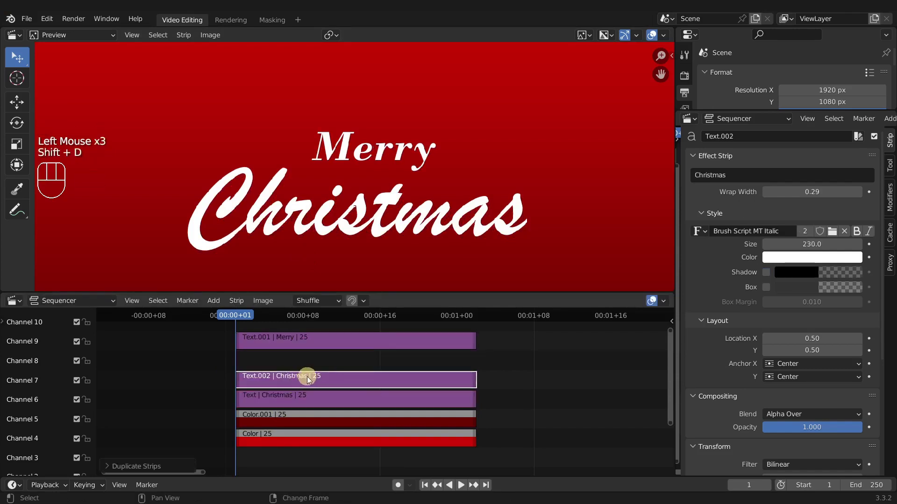
pyautogui.press('h')
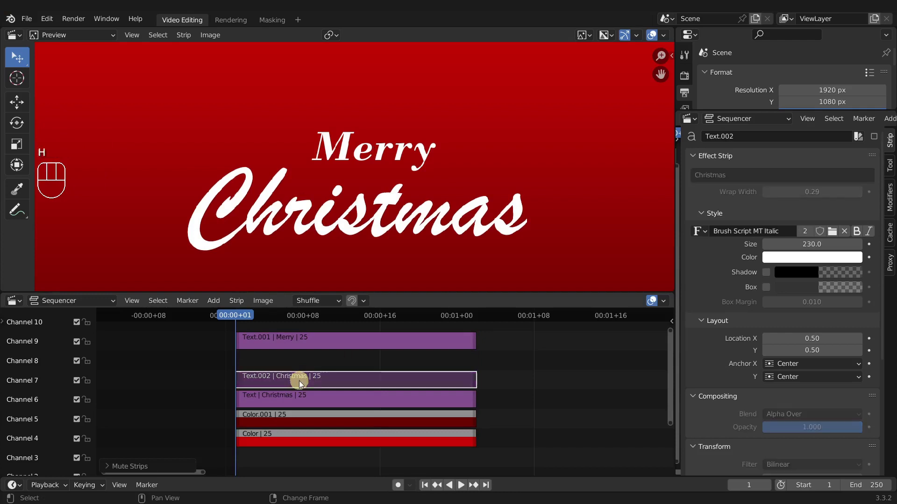
# Turn the original Christmas text colour black.
pyautogui.doubleClick(301, 402)
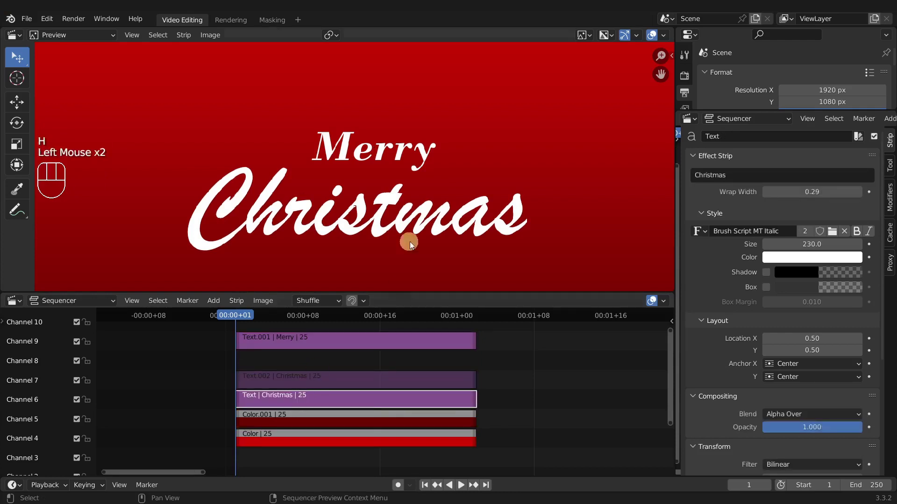
pyautogui.click(788, 257)
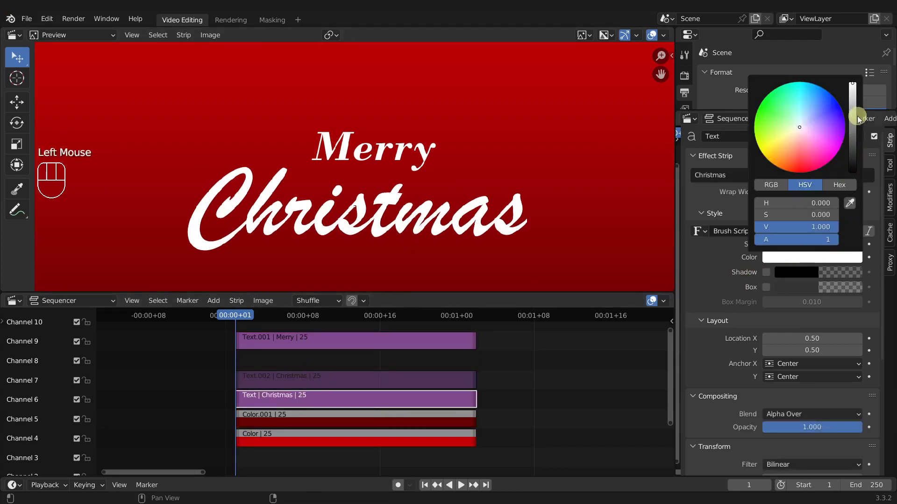
pyautogui.moveTo(857, 116); pyautogui.dragTo(852, 251)
# Move the Merry strip and the muted copy up one channel, then reselect the original Christmas strip.
pyautogui.doubleClick(306, 382)
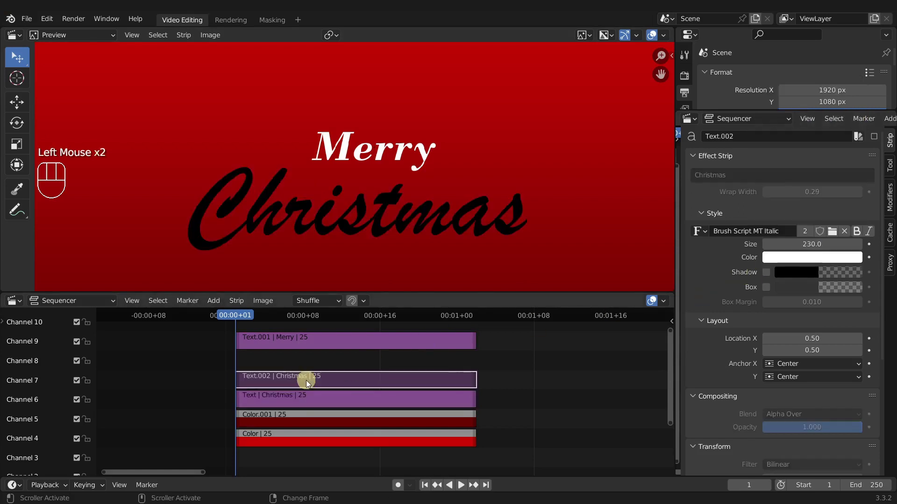
pyautogui.moveTo(212, 330); pyautogui.dragTo(305, 382)
pyautogui.press('g')
pyautogui.click(303, 369)
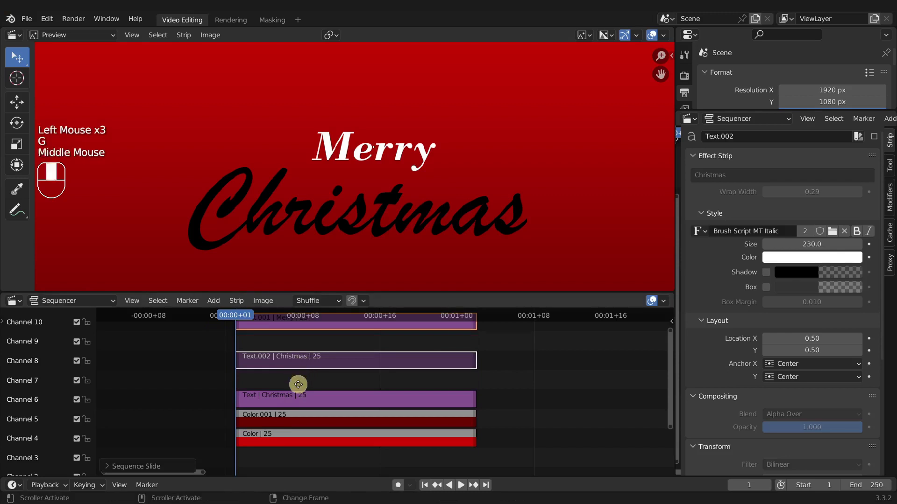
pyautogui.moveTo(296, 384); pyautogui.dragTo(297, 409, button='middle')
pyautogui.click(281, 420)
pyautogui.click(270, 426)
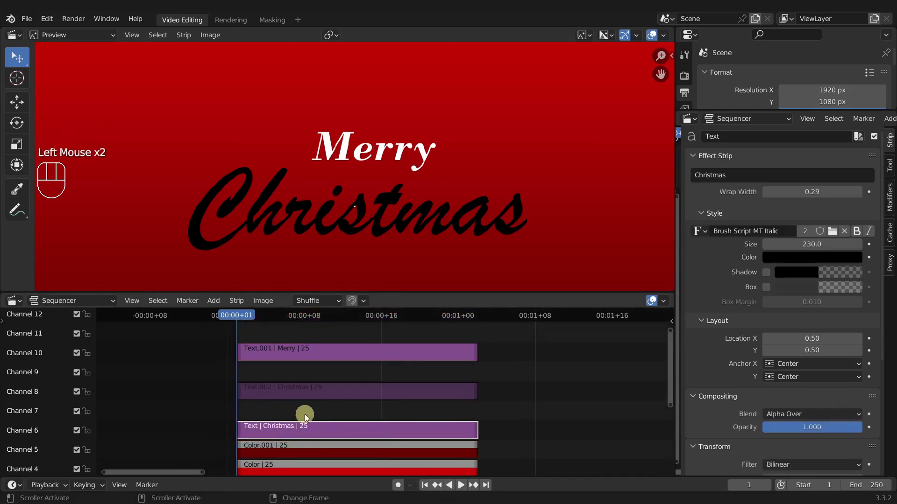
# Add a Gaussian Blur effect strip over the black Christmas text.
pyautogui.hotkey('shift', 'a')
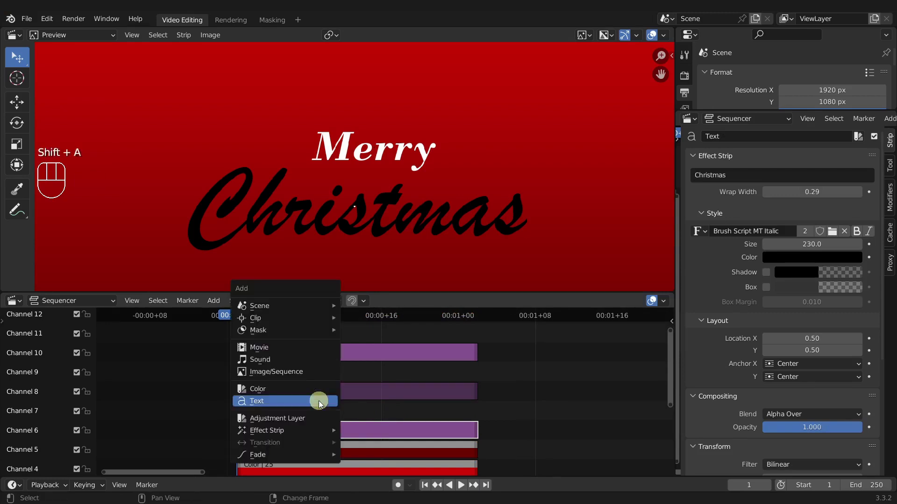
pyautogui.moveTo(320, 431)
pyautogui.click(382, 433)
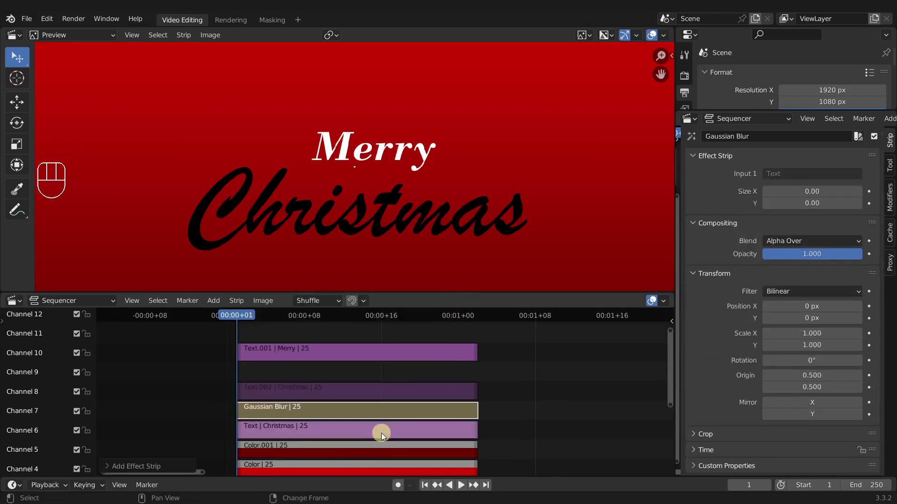
pyautogui.scroll(-4, 348, 206)
pyautogui.scroll(-1, 348, 207)
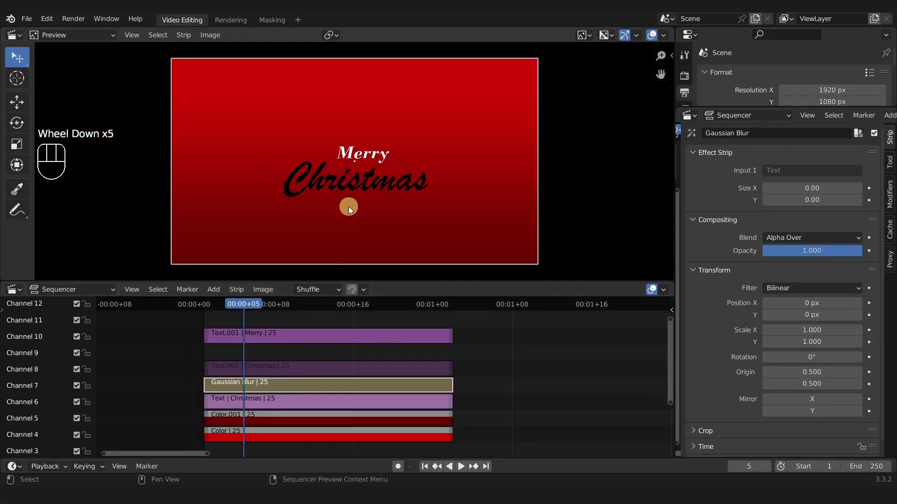
# Scrub the timeline to preview the result, leaving the playhead at frame 10.
pyautogui.keyDown('shift'); pyautogui.moveTo(270, 386); pyautogui.dragTo(294, 388, button='right'); pyautogui.keyUp('shift')
pyautogui.keyDown('shift'); pyautogui.moveTo(231, 399); pyautogui.dragTo(262, 337, button='right'); pyautogui.keyUp('shift')
pyautogui.keyDown('shift'); pyautogui.rightClick(275, 367); pyautogui.keyUp('shift')
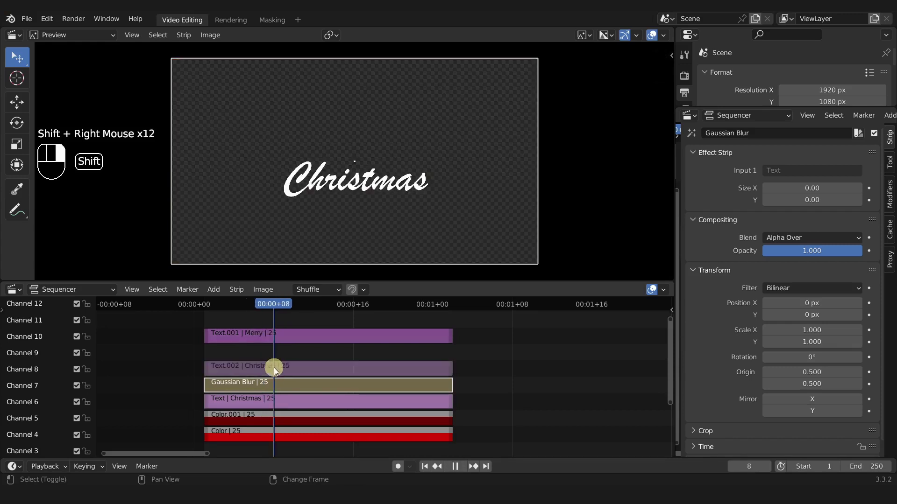
pyautogui.keyDown('shift'); pyautogui.rightClick(282, 386); pyautogui.keyUp('shift')
pyautogui.keyDown('shift'); pyautogui.rightClick(277, 402); pyautogui.keyUp('shift')
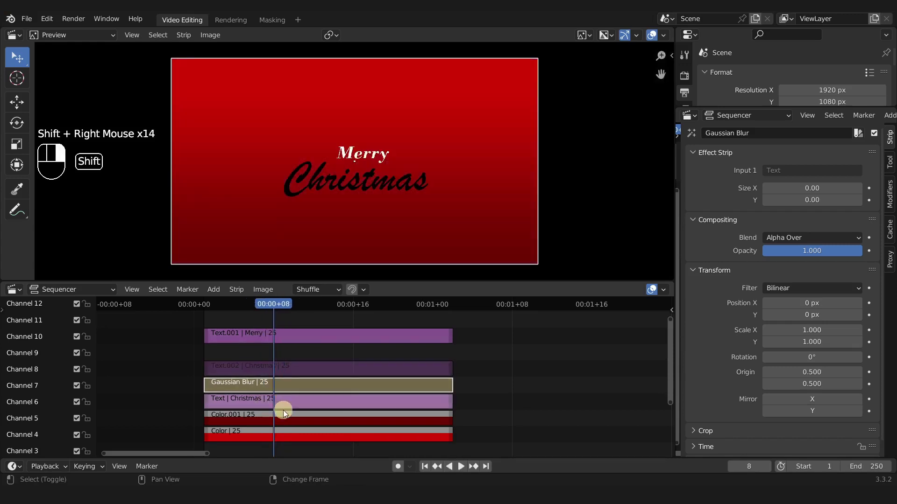
pyautogui.keyDown('shift'); pyautogui.rightClick(284, 416); pyautogui.keyUp('shift')
pyautogui.keyDown('shift'); pyautogui.rightClick(282, 435); pyautogui.keyUp('shift')
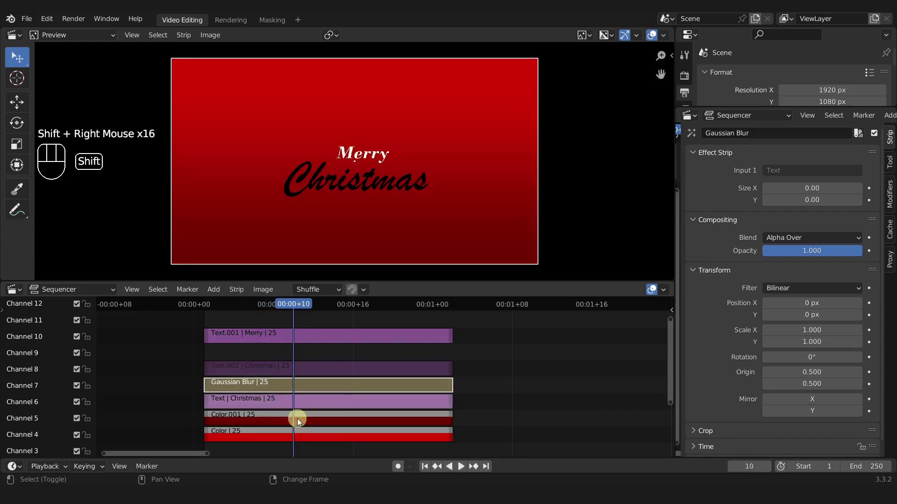
pyautogui.keyDown('shift'); pyautogui.rightClick(285, 382); pyautogui.keyUp('shift')
pyautogui.keyDown('shift'); pyautogui.rightClick(288, 384); pyautogui.keyUp('shift')
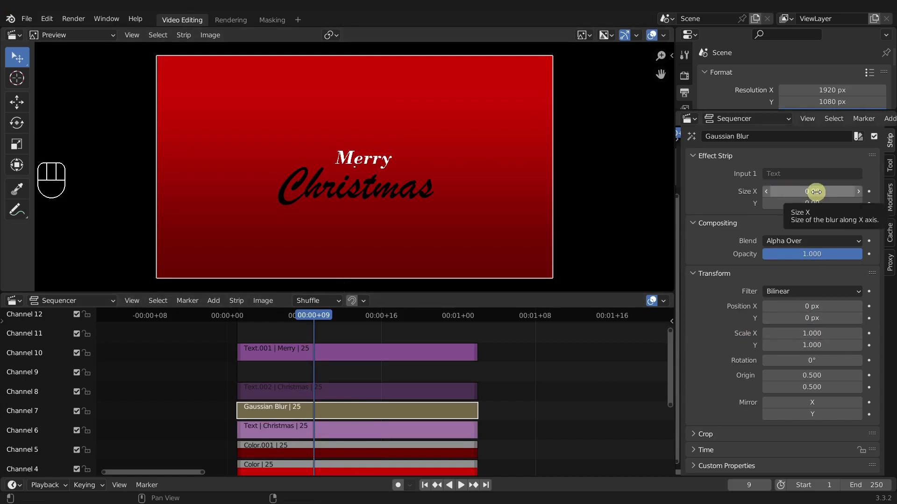
# Set the Gaussian Blur Size X and Size Y to 20 and scrub to preview the blurred text.
pyautogui.moveTo(815, 192); pyautogui.dragTo(814, 204)
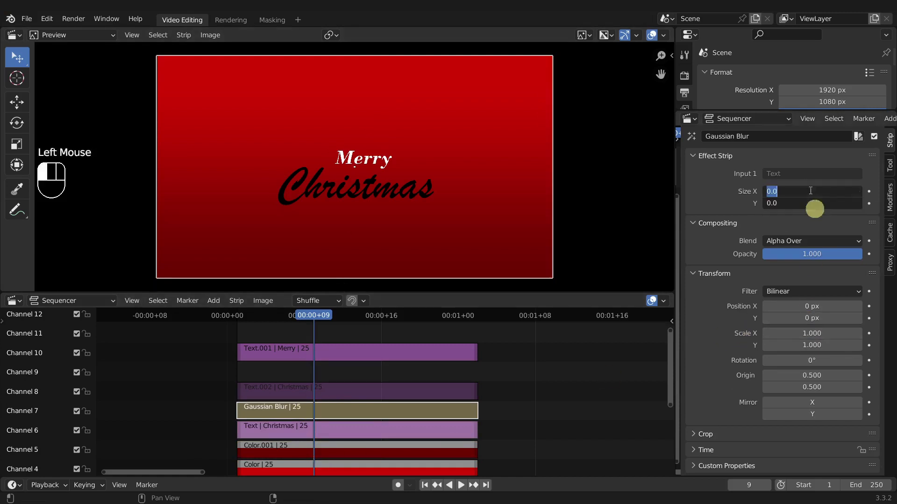
pyautogui.click(810, 191)
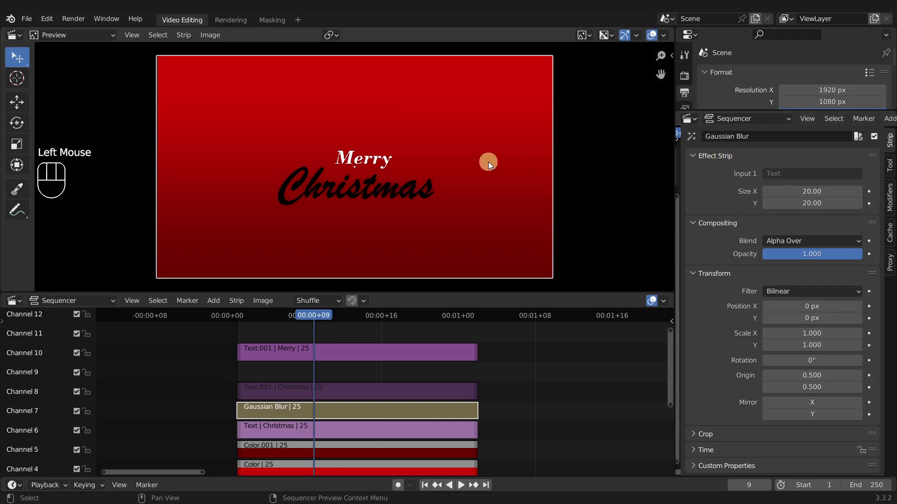
pyautogui.scroll(8, 369, 192)
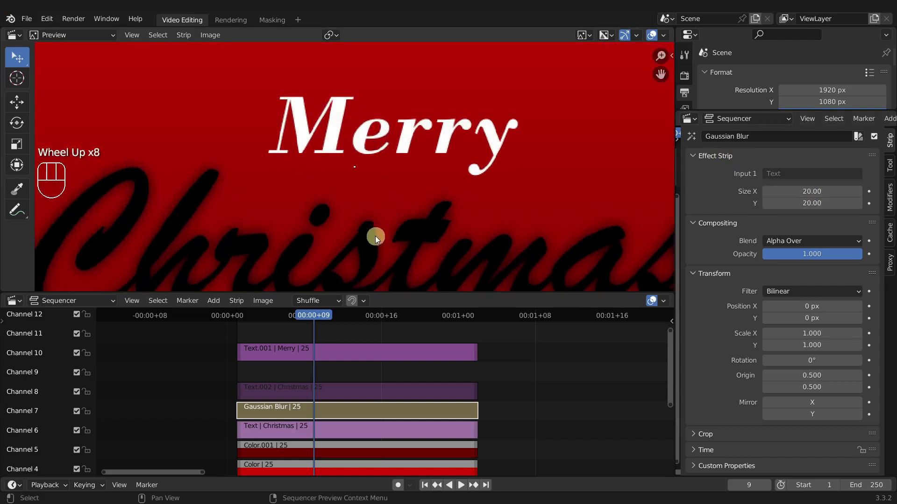
pyautogui.click(273, 434)
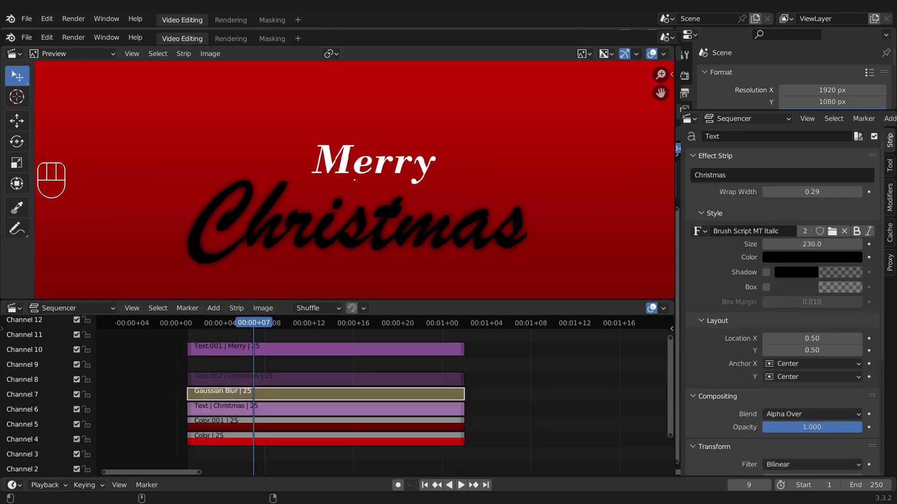
pyautogui.click(259, 396)
pyautogui.keyDown('shift'); pyautogui.moveTo(243, 394); pyautogui.dragTo(258, 408, button='right'); pyautogui.keyUp('shift')
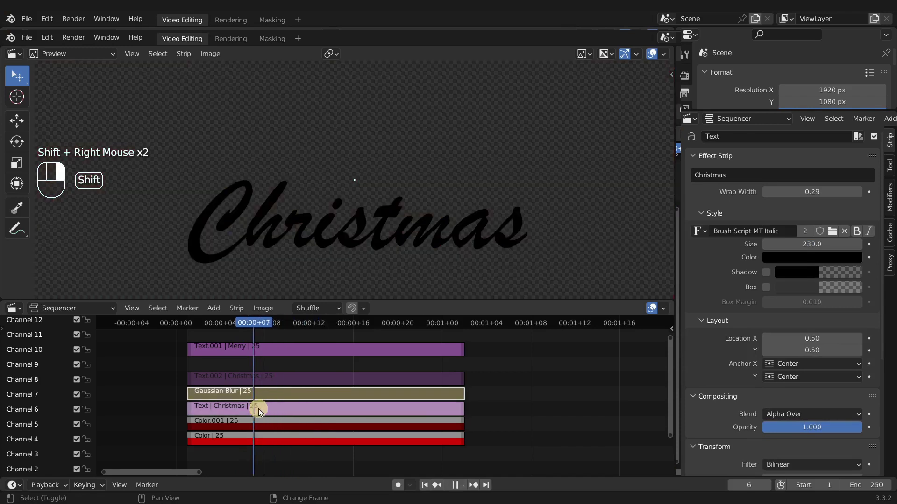
# Mute the original Christmas text strip with the playhead at frame 7.
pyautogui.moveTo(259, 408); pyautogui.dragTo(297, 410, button='right')
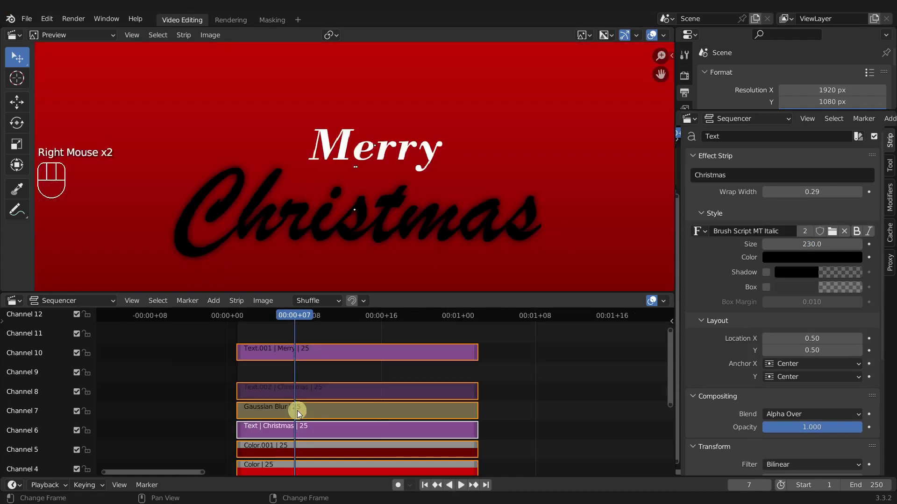
pyautogui.doubleClick(295, 430)
pyautogui.press('h')
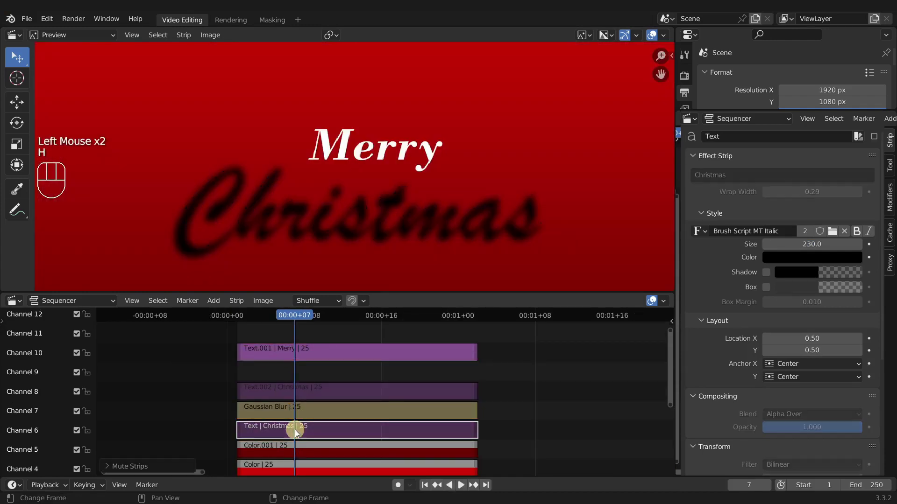
pyautogui.rightClick(296, 411)
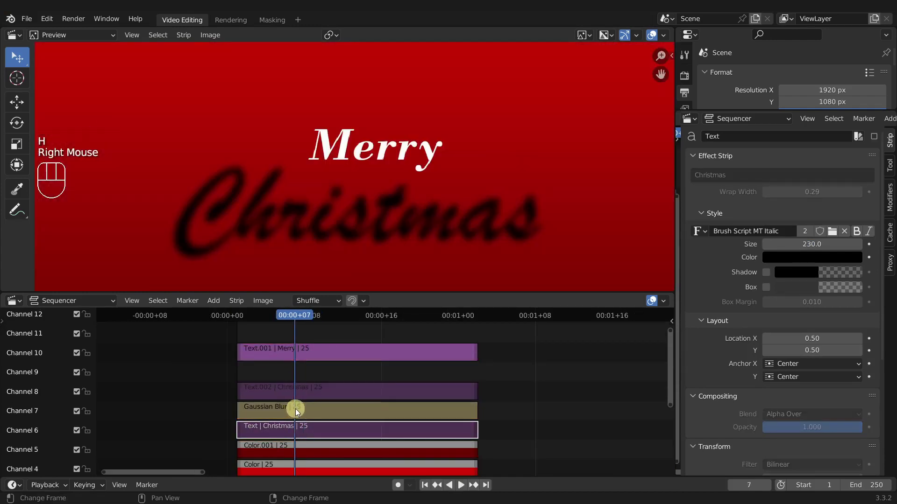
# Toggle the white Christmas copy back on and zoom the preview to check the soft shadow.
pyautogui.moveTo(301, 393); pyautogui.dragTo(312, 390, button='right')
pyautogui.click(305, 392)
pyautogui.click(305, 392)
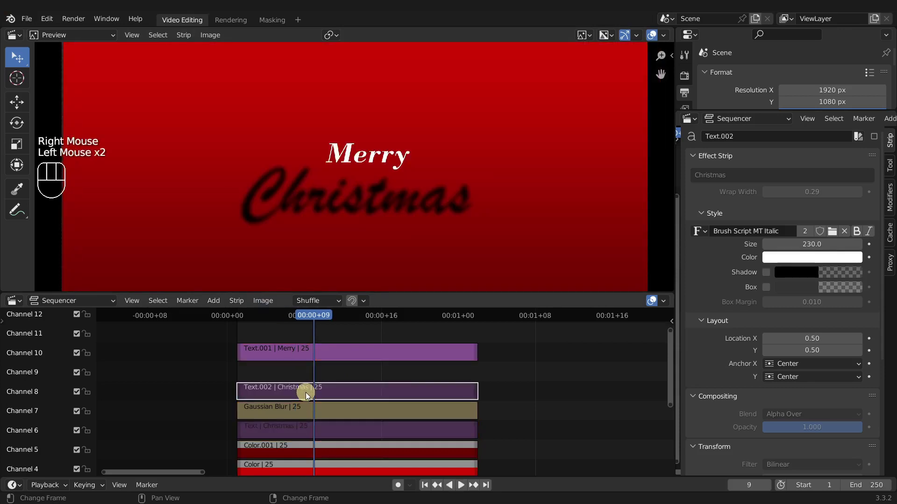
pyautogui.press('h')
pyautogui.press('h')
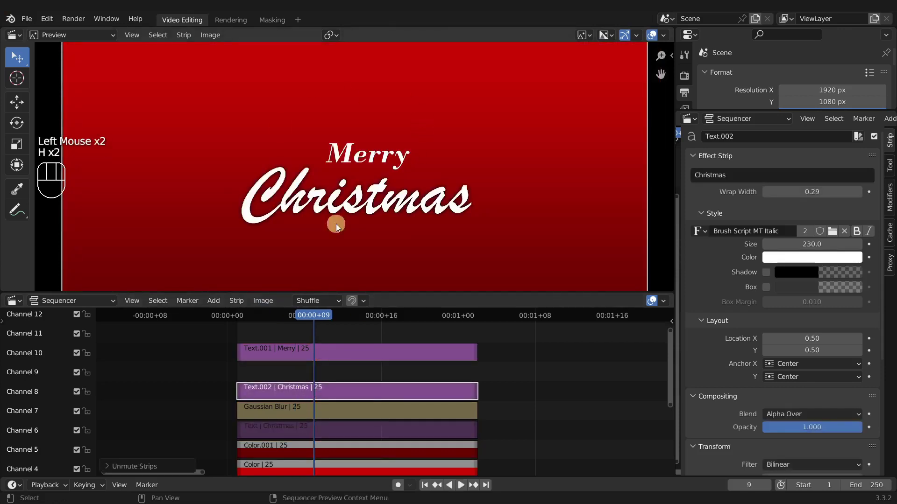
pyautogui.scroll(1, 419, 211)
pyautogui.scroll(4, 419, 211)
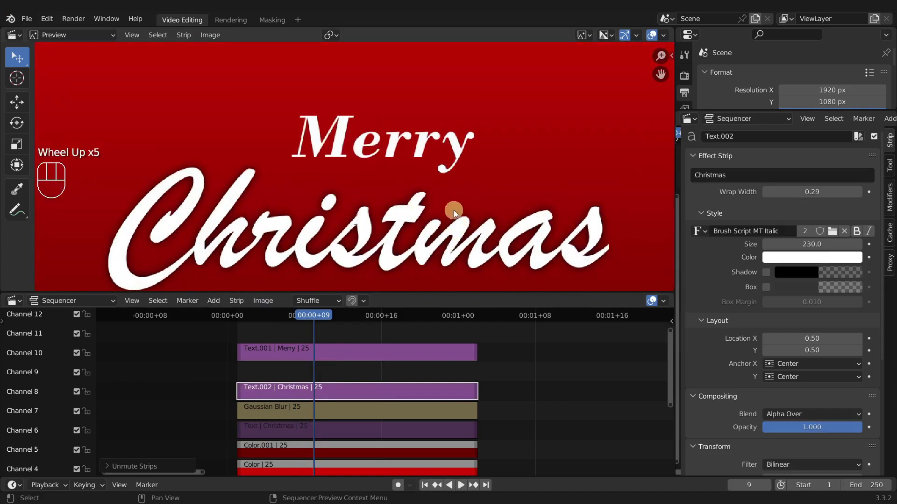
pyautogui.scroll(-4, 481, 207)
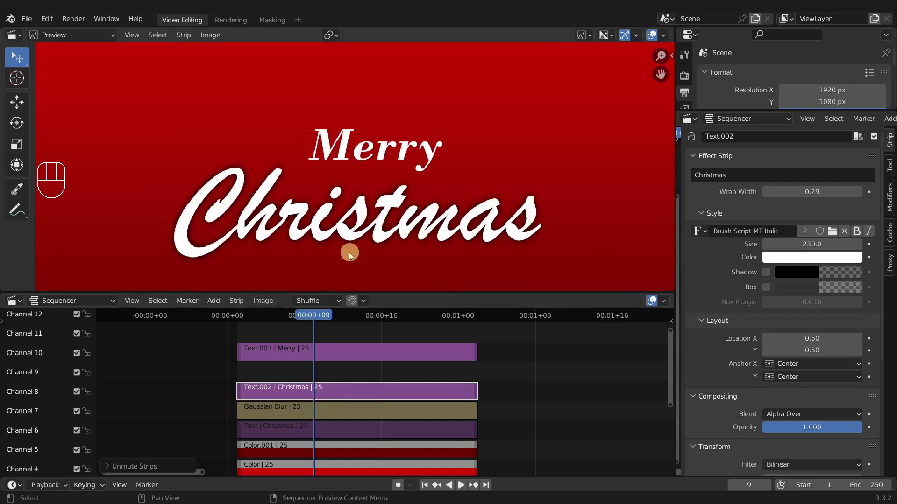
pyautogui.click(268, 410)
# Nudge the blurred Christmas shadow slightly right and down.
pyautogui.click(260, 409)
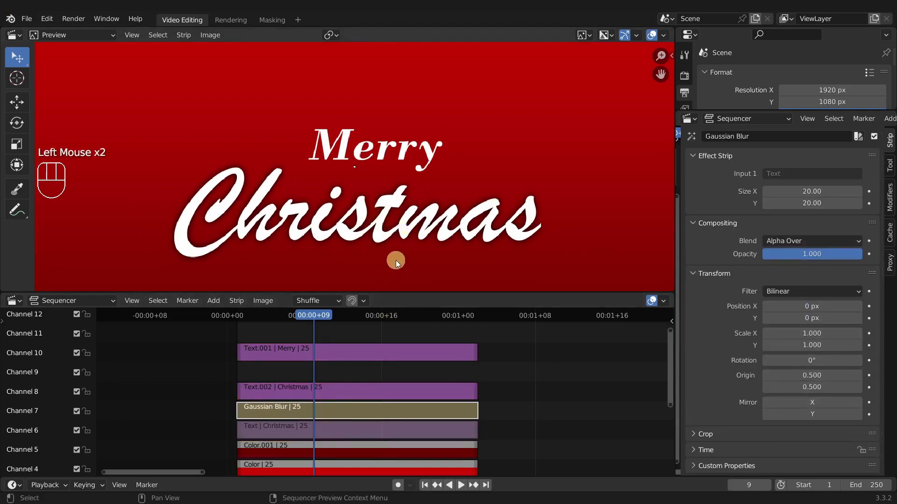
pyautogui.press('g')
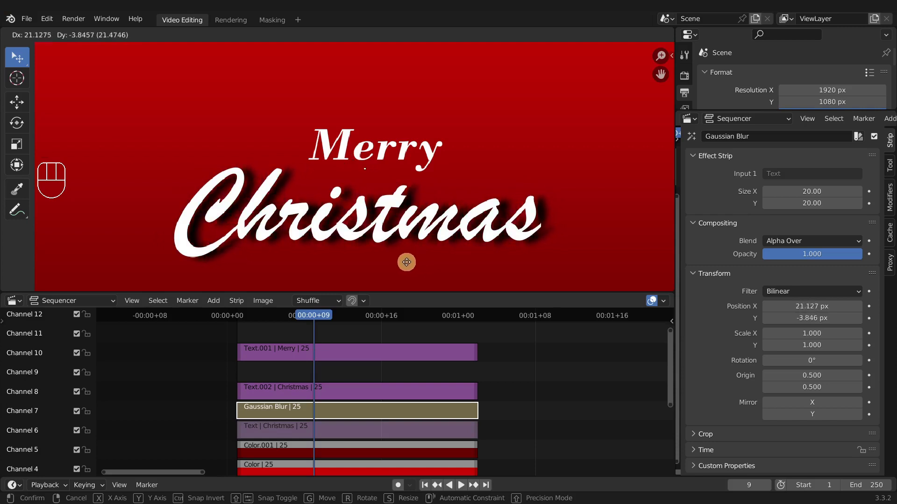
pyautogui.click(403, 260)
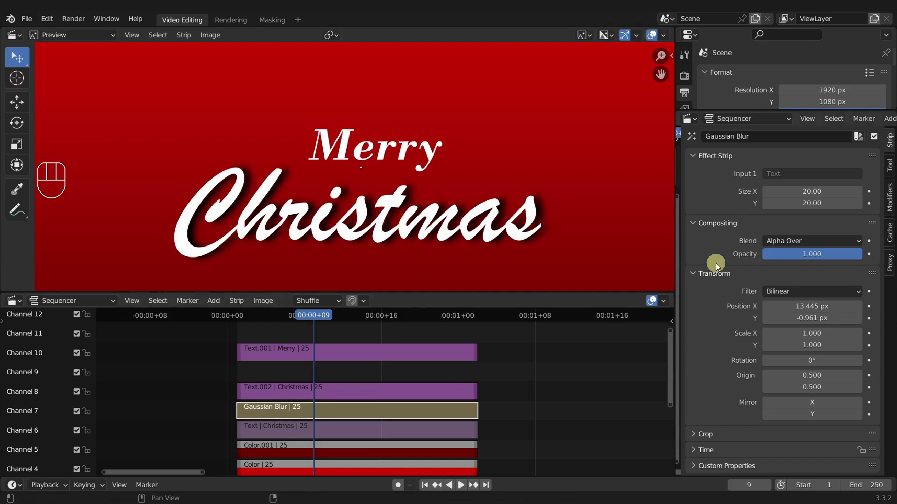
# Try blur sizes 50 and 15, then settle on 20 for both axes.
pyautogui.click(807, 192)
pyautogui.press('Return')
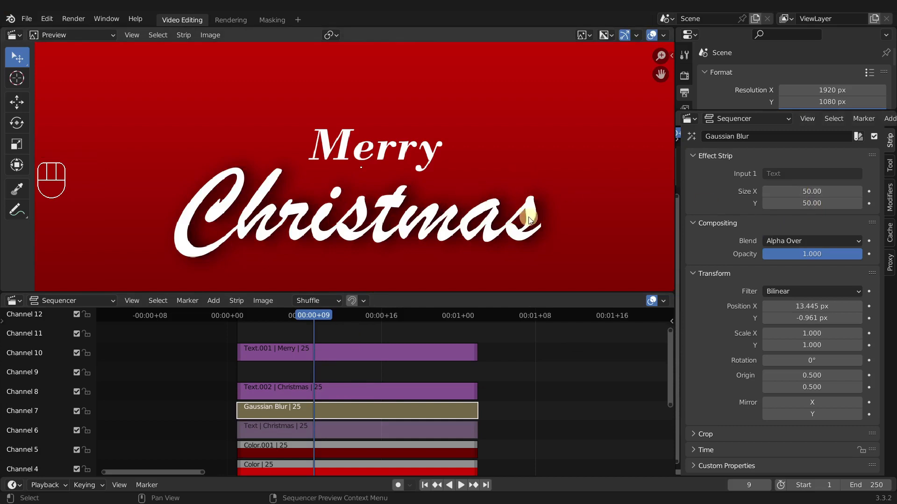
pyautogui.click(807, 192)
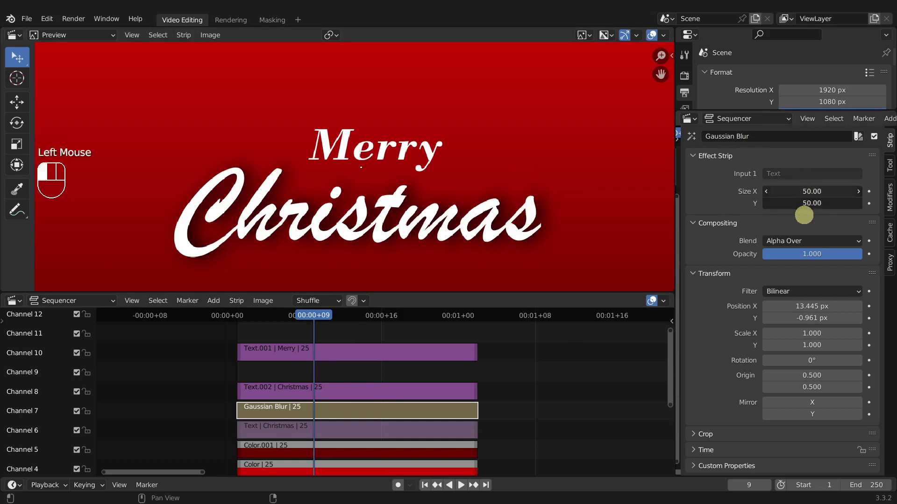
pyautogui.write('15')
pyautogui.press('Return')
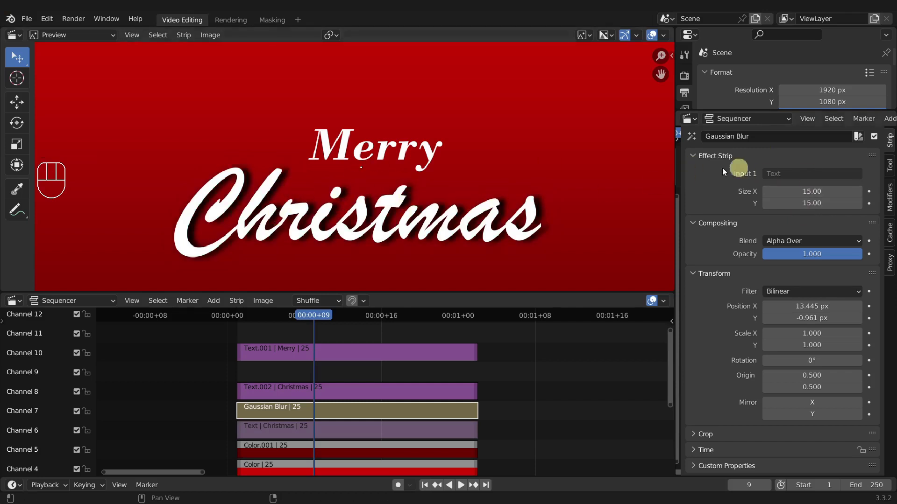
pyautogui.moveTo(808, 205); pyautogui.dragTo(805, 192)
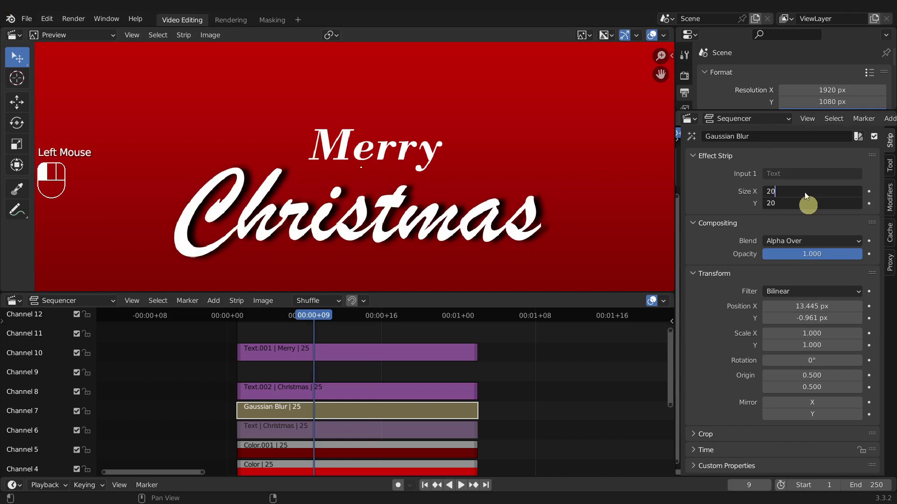
pyautogui.write('20')
pyautogui.press('Return')
# Box-select the Gaussian Blur and black Christmas text strips and group them into a meta strip.
pyautogui.scroll(-4, 707, 443)
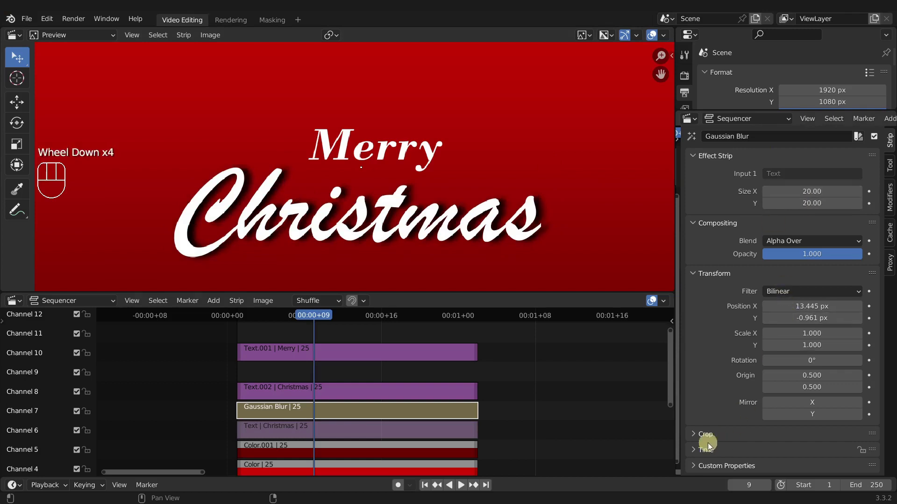
pyautogui.click(273, 410)
pyautogui.moveTo(206, 417); pyautogui.dragTo(213, 420)
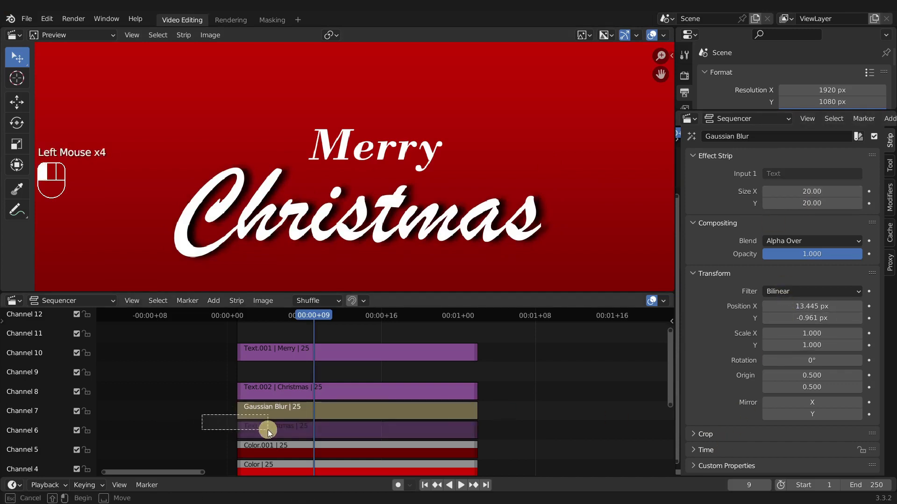
pyautogui.moveTo(267, 430); pyautogui.dragTo(267, 430)
pyautogui.hotkey('ctrl', 'g')
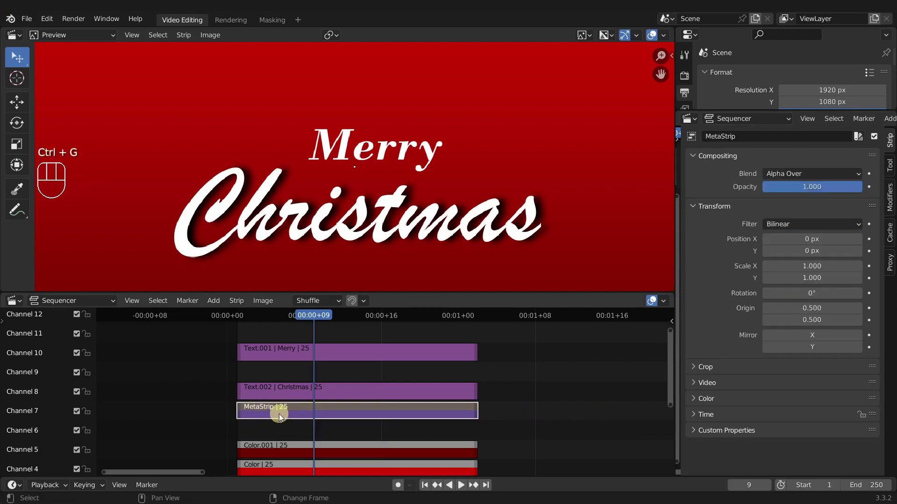
# Name the meta strip Meta_Christmas_Shadow.
pyautogui.scroll(4, 742, 198)
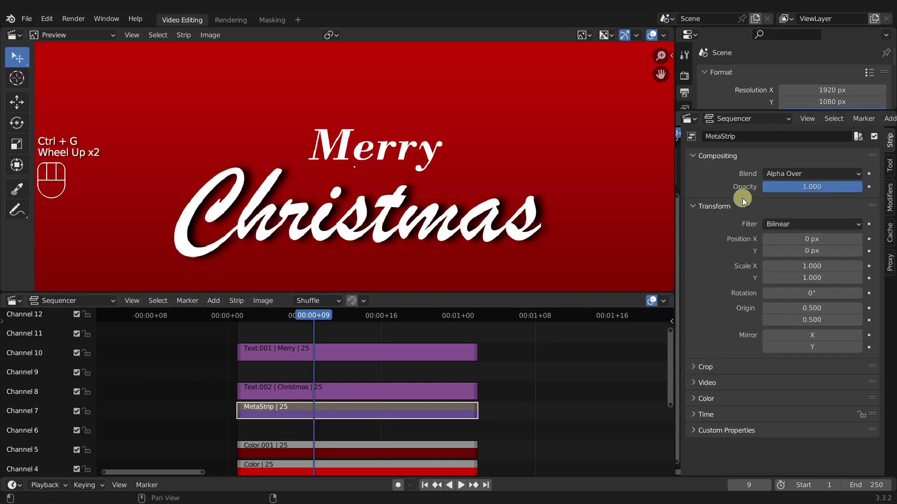
pyautogui.click(773, 135)
pyautogui.write('Meta_Christmas_Shadow')
pyautogui.press('Return')
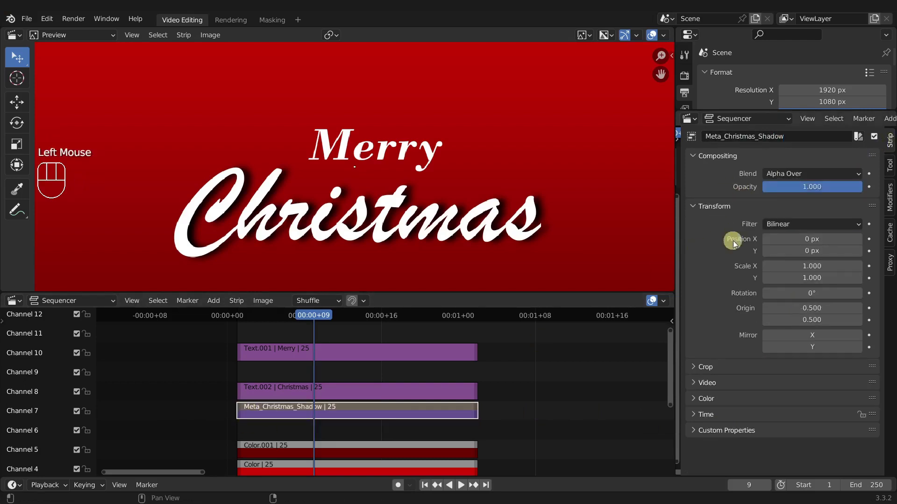
# Set the meta strip's colour Multiply to 1.100 and Opacity to 0.704.
pyautogui.click(705, 399)
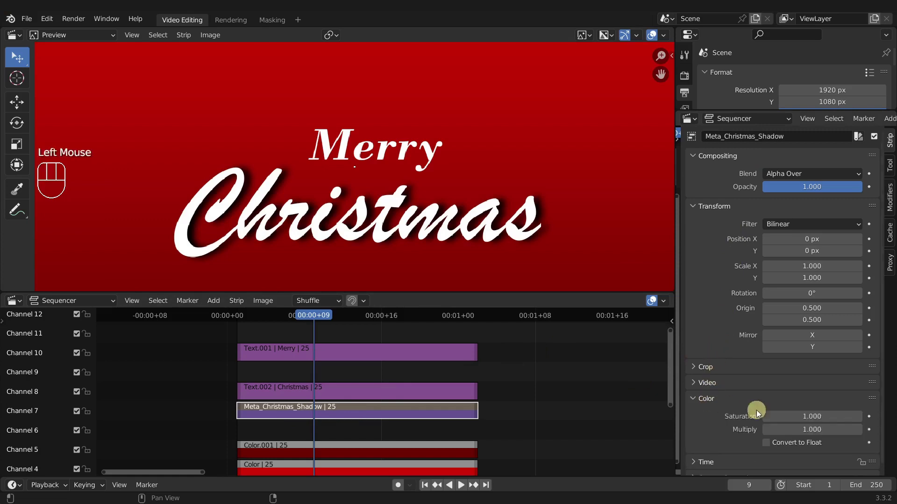
pyautogui.moveTo(799, 429)
pyautogui.mouseDown()
pyautogui.moveTo(817, 430)
pyautogui.moveTo(805, 430)
pyautogui.mouseUp()
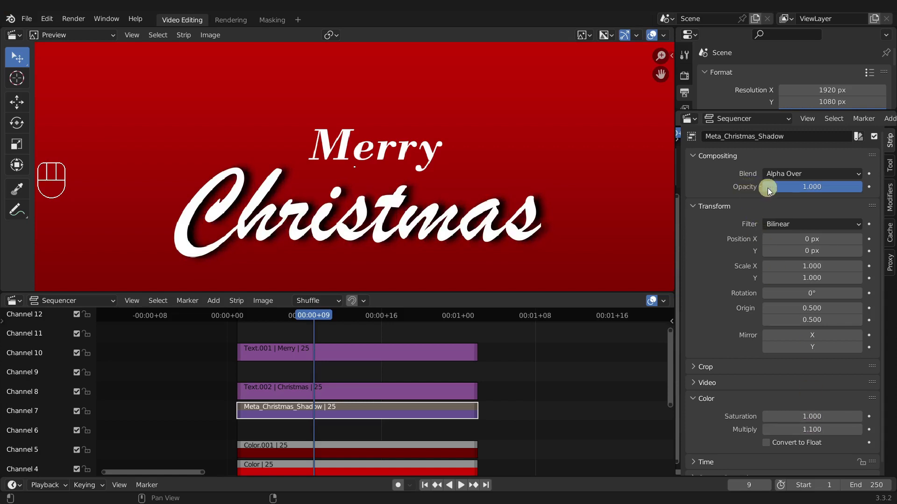
pyautogui.moveTo(832, 187); pyautogui.dragTo(798, 184)
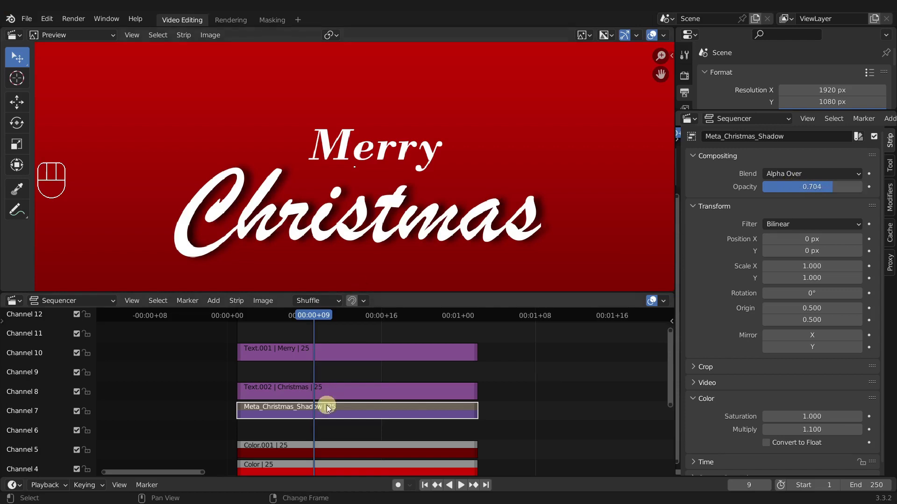
pyautogui.moveTo(324, 401); pyautogui.dragTo(320, 389, button='middle')
# Move the Merry strip up two channels and duplicate it onto channel 10.
pyautogui.doubleClick(319, 386)
pyautogui.press('g')
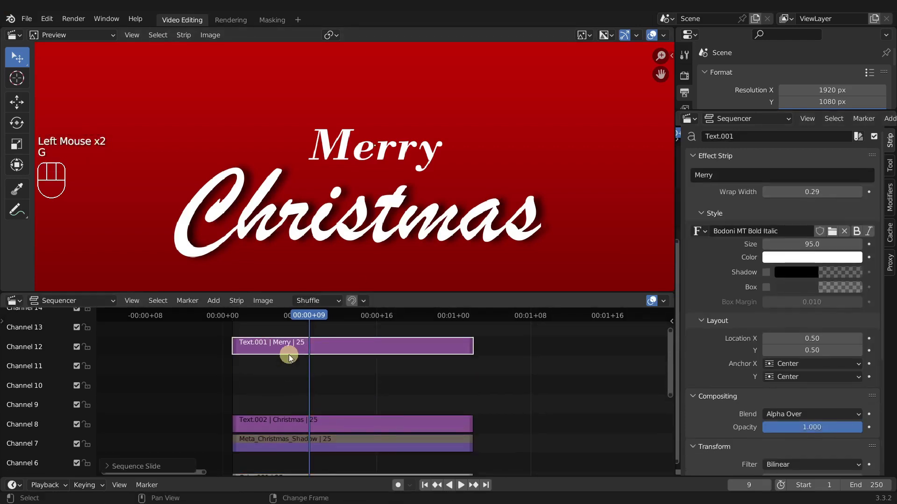
pyautogui.hotkey('shift', 'd')
pyautogui.click(262, 366)
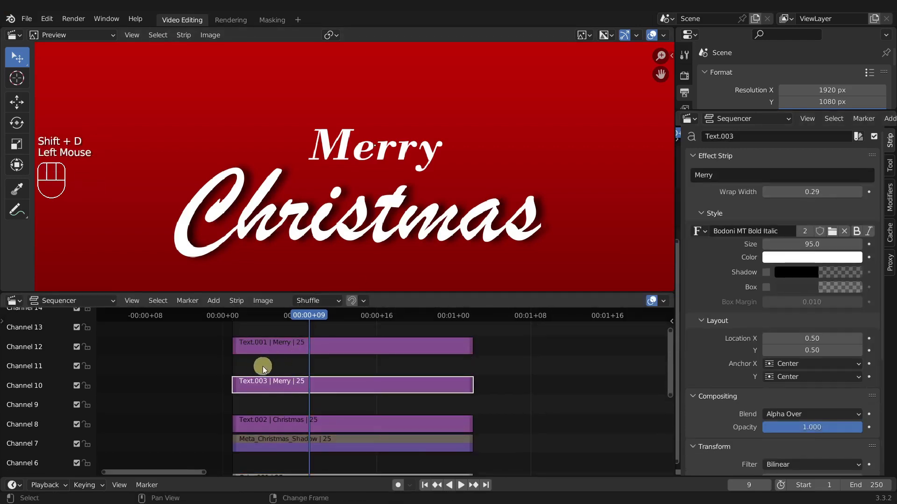
# Add a Gaussian Blur to the Merry copy, turn the copy's text black and mute it.
pyautogui.hotkey('shift', 'a')
pyautogui.moveTo(273, 385)
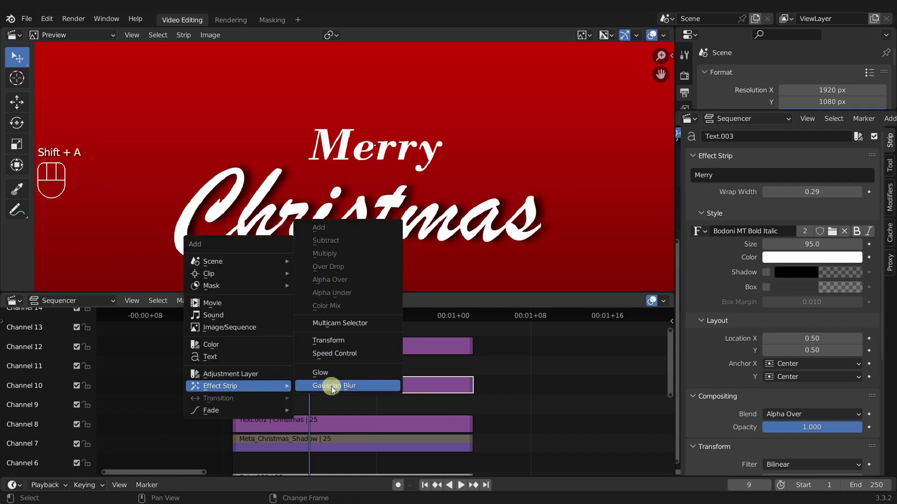
pyautogui.click(332, 386)
pyautogui.click(315, 385)
pyautogui.click(850, 257)
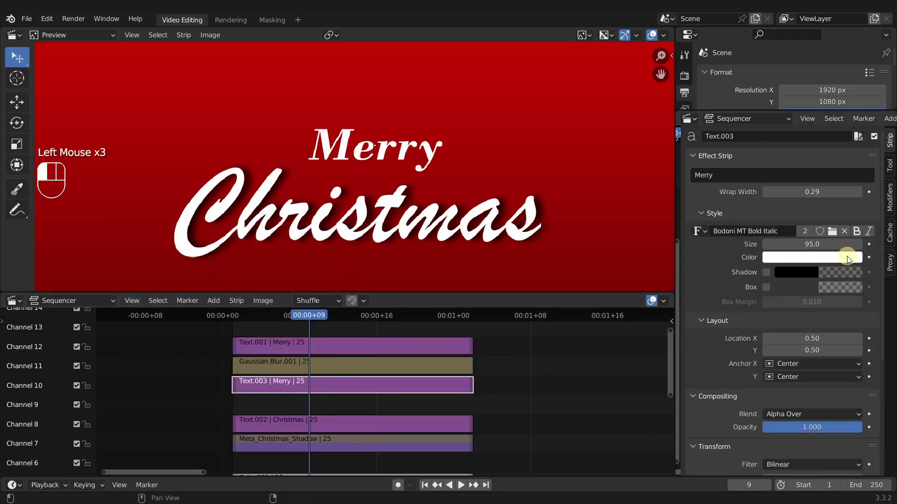
pyautogui.moveTo(854, 135); pyautogui.dragTo(852, 172)
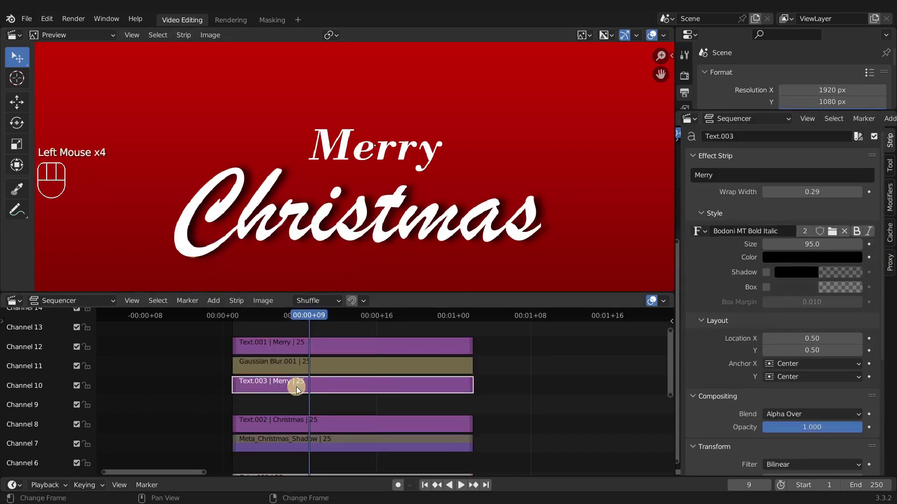
pyautogui.press('h')
# Set Gaussian Blur.001's size to 20, keeping the Merry shadow centred.
pyautogui.click(296, 368)
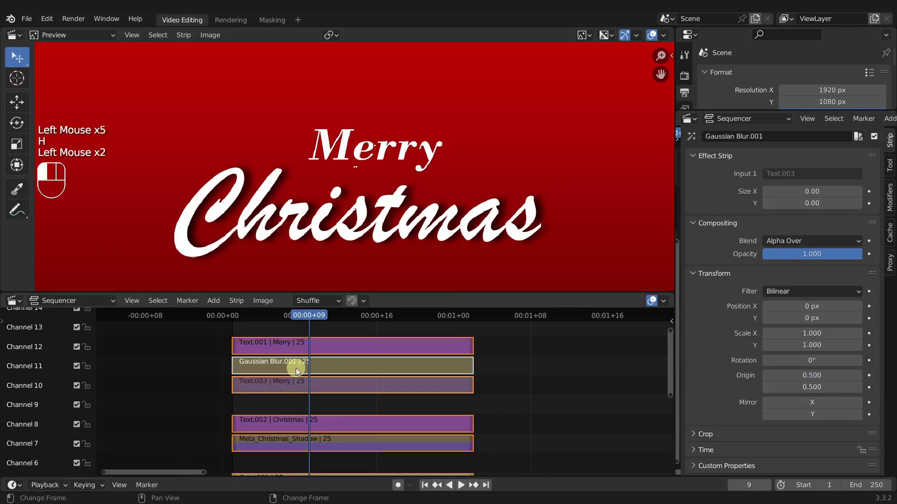
pyautogui.click(811, 191)
pyautogui.write('20')
pyautogui.press('Return')
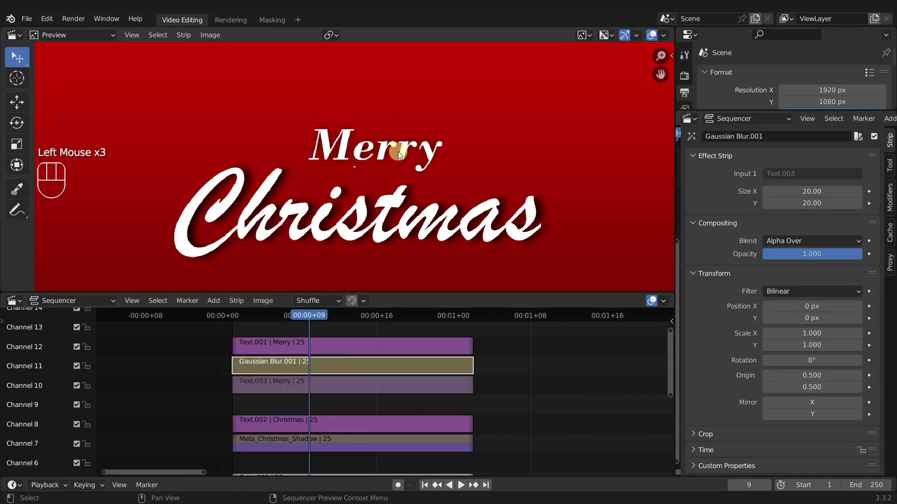
pyautogui.press('g')
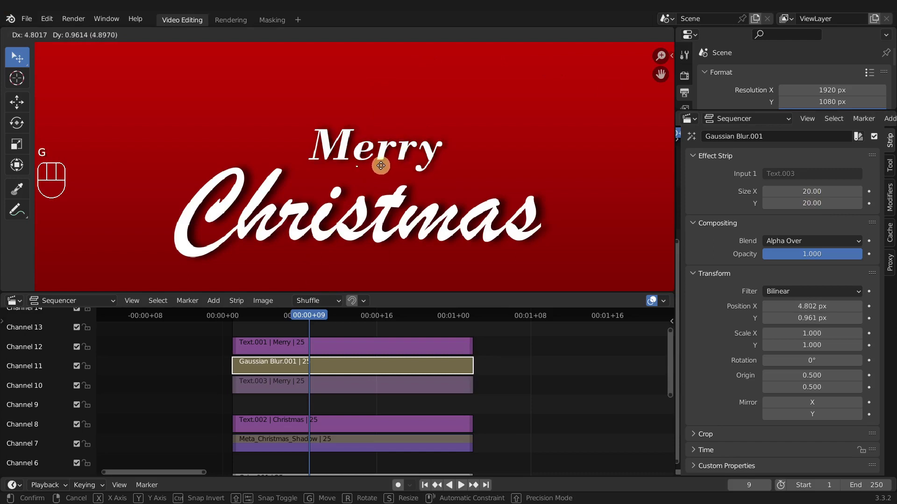
pyautogui.press('Escape')
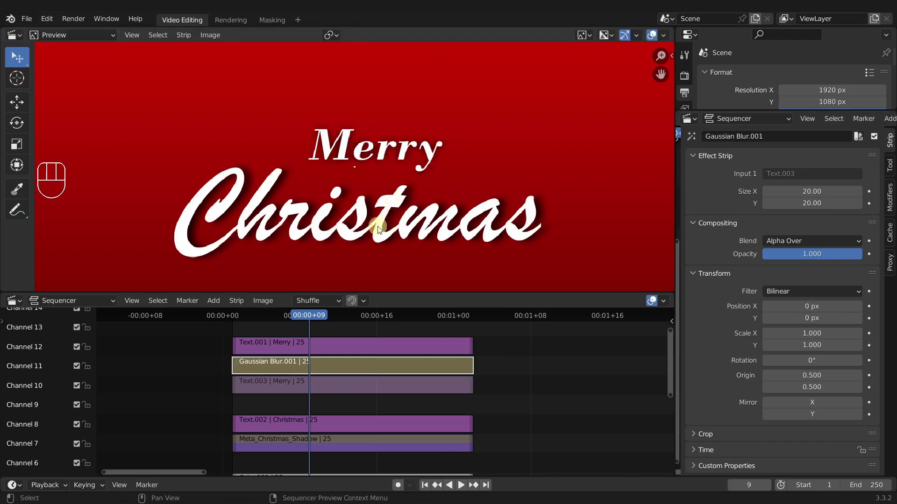
pyautogui.click(310, 444)
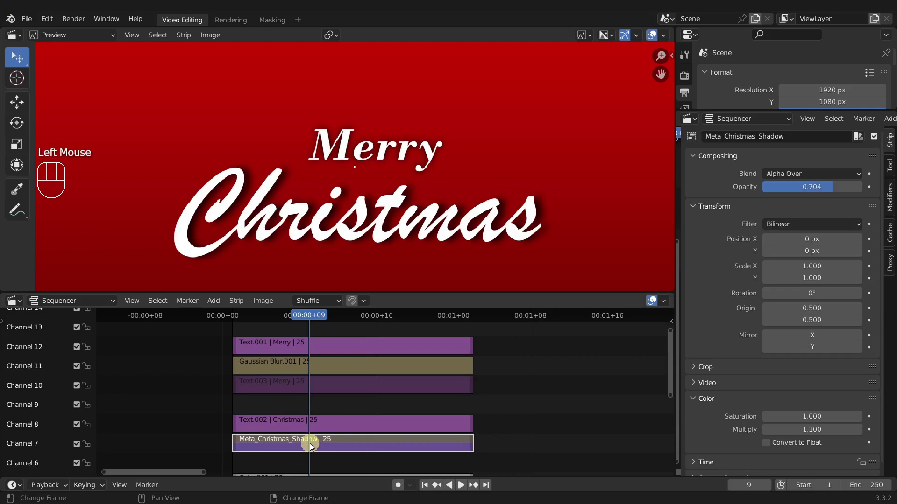
# Reset the position offsets of the blur and text strips inside Meta_Christmas_Shadow.
pyautogui.press('Tab')
pyautogui.click(291, 432)
pyautogui.moveTo(290, 432); pyautogui.dragTo(303, 386, button='middle')
pyautogui.hotkey('alt', 'g')
pyautogui.click(322, 409)
pyautogui.click(322, 409)
pyautogui.hotkey('alt', 'g')
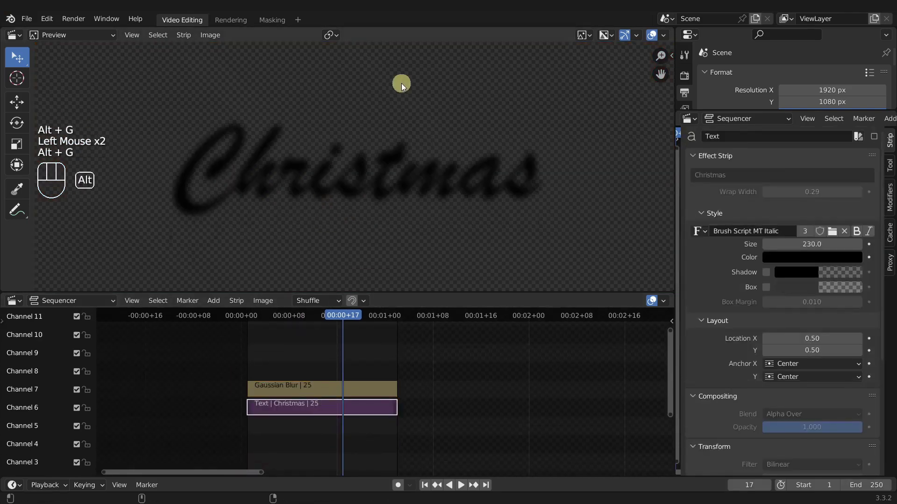
pyautogui.click(310, 385)
pyautogui.click(311, 405)
pyautogui.click(290, 360)
pyautogui.press('Tab')
# Reset the white Christmas text strip's offset back to the centre.
pyautogui.moveTo(291, 360); pyautogui.dragTo(280, 413, button='middle')
pyautogui.click(280, 412)
pyautogui.hotkey('ctrl', 'r')
pyautogui.hotkey('ctrl', 'r')
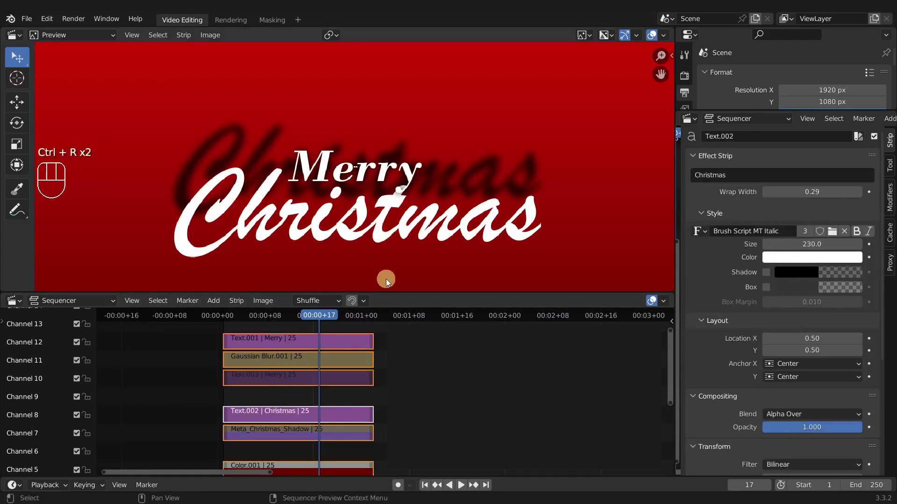
pyautogui.rightClick(369, 262)
pyautogui.click(346, 235)
pyautogui.rightClick(341, 280)
pyautogui.rightClick(365, 247)
pyautogui.hotkey('ctrl', 'r')
pyautogui.doubleClick(296, 414)
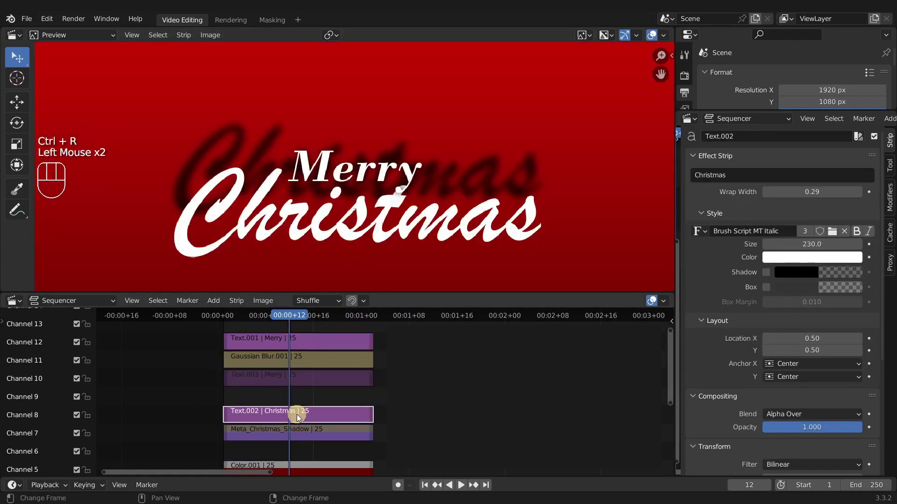
pyautogui.scroll(-2, 365, 172)
pyautogui.hotkey('alt', 'g')
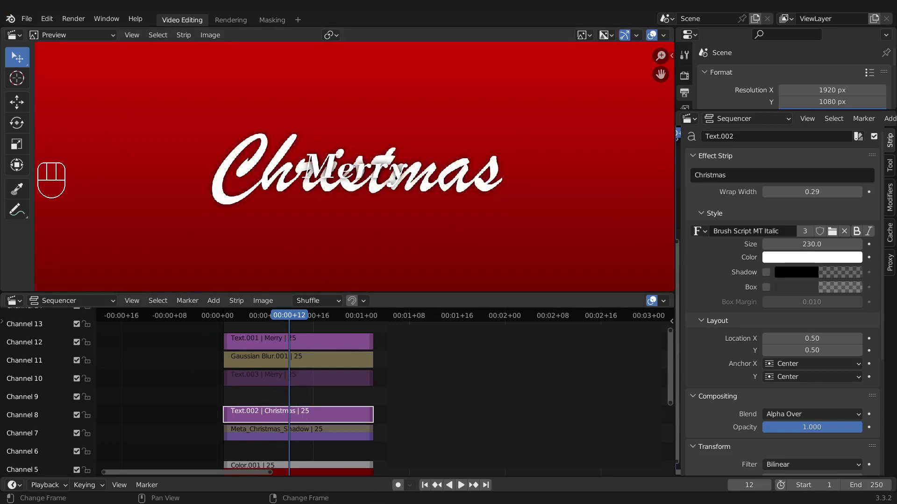
pyautogui.scroll(3, 296, 360)
pyautogui.scroll(-1, 296, 360)
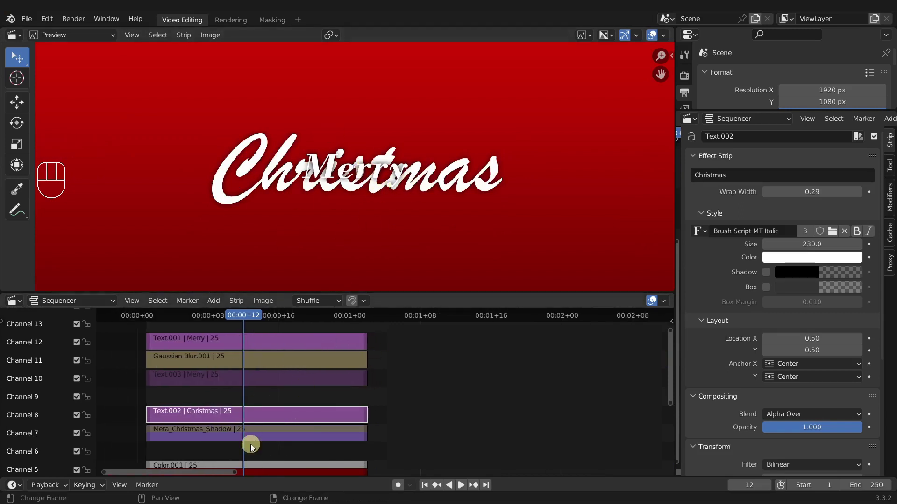
# Mute the Merry text, its black copy and Gaussian Blur.001.
pyautogui.moveTo(150, 336); pyautogui.dragTo(229, 402)
pyautogui.press('h')
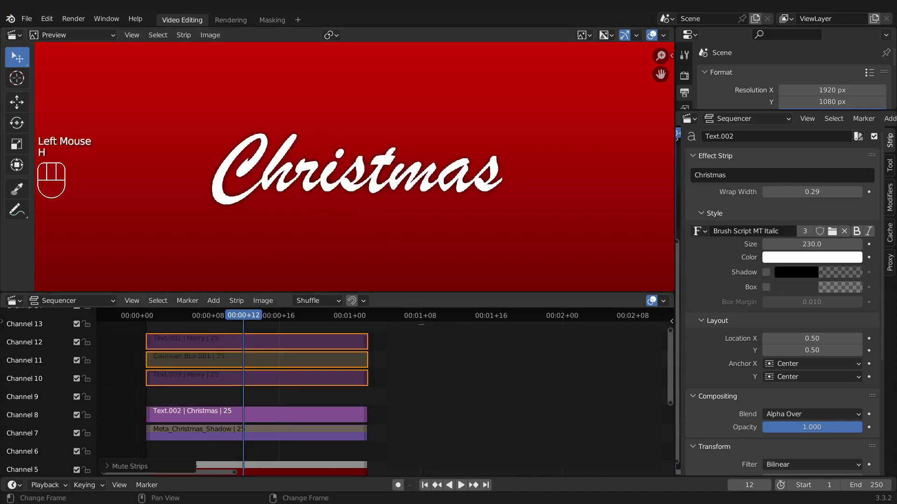
pyautogui.click(229, 402)
# Hide the Christmas strips, unhide the Merry strips, and mute the black Merry text strip.
pyautogui.press('x')
pyautogui.moveTo(257, 400)
pyautogui.mouseDown(button='middle')
pyautogui.moveTo(282, 400)
pyautogui.moveTo(269, 400)
pyautogui.mouseUp(button='middle')
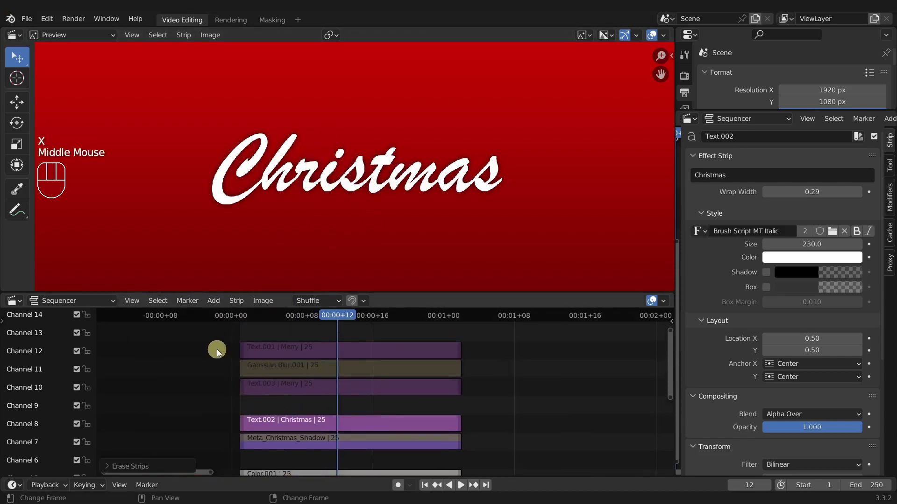
pyautogui.moveTo(211, 396); pyautogui.dragTo(266, 436)
pyautogui.press('h')
pyautogui.moveTo(224, 327); pyautogui.dragTo(306, 390)
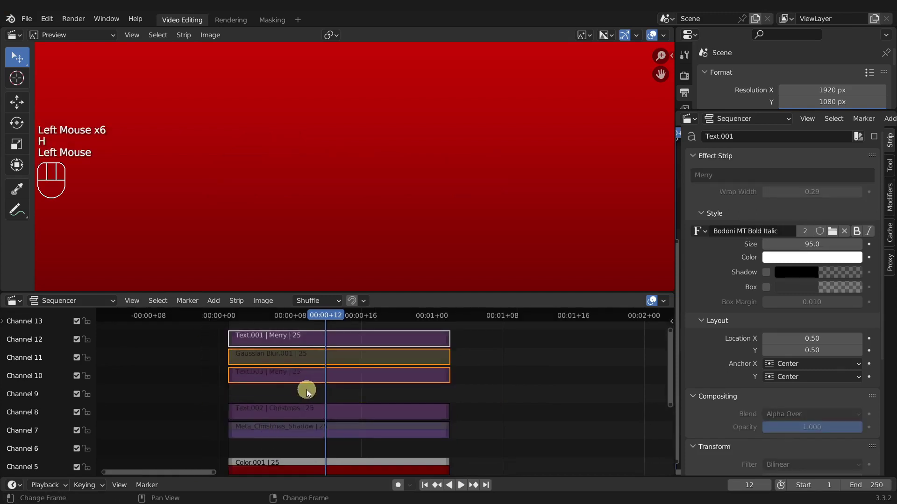
pyautogui.hotkey('alt', 'h')
pyautogui.hotkey('alt', 'h')
pyautogui.click(236, 365)
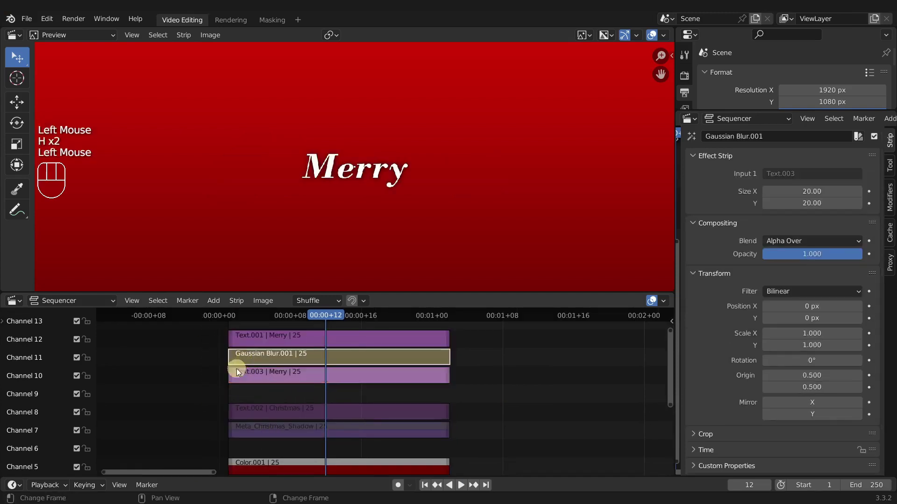
pyautogui.click(272, 377)
pyautogui.press('h')
# Group Text.003 and its blur into a meta strip named Meta_Merry_Shadow.
pyautogui.click(206, 352)
pyautogui.moveTo(206, 352); pyautogui.dragTo(285, 385)
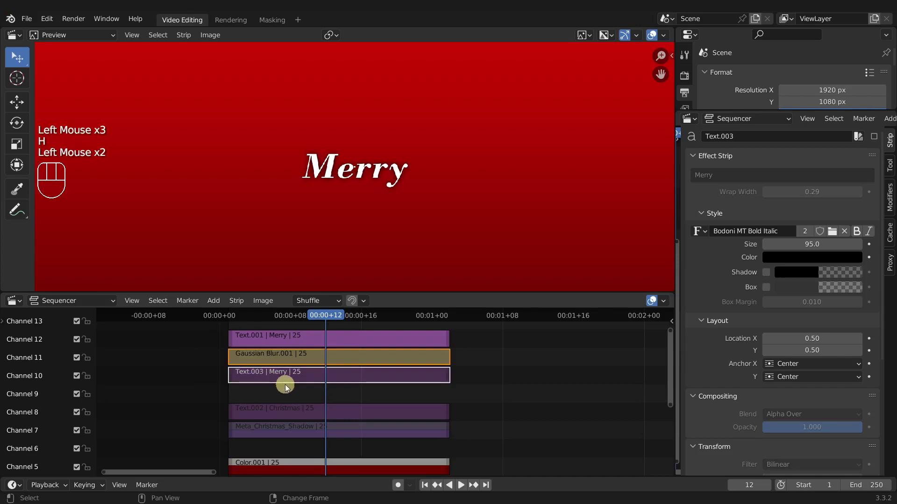
pyautogui.hotkey('ctrl', 'g')
pyautogui.click(726, 137)
pyautogui.write('Met')
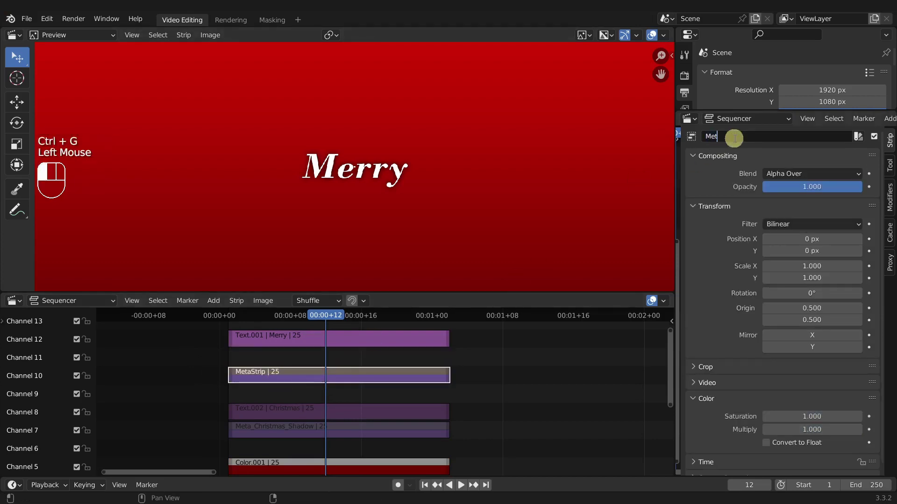
pyautogui.write('a_Merry_S')
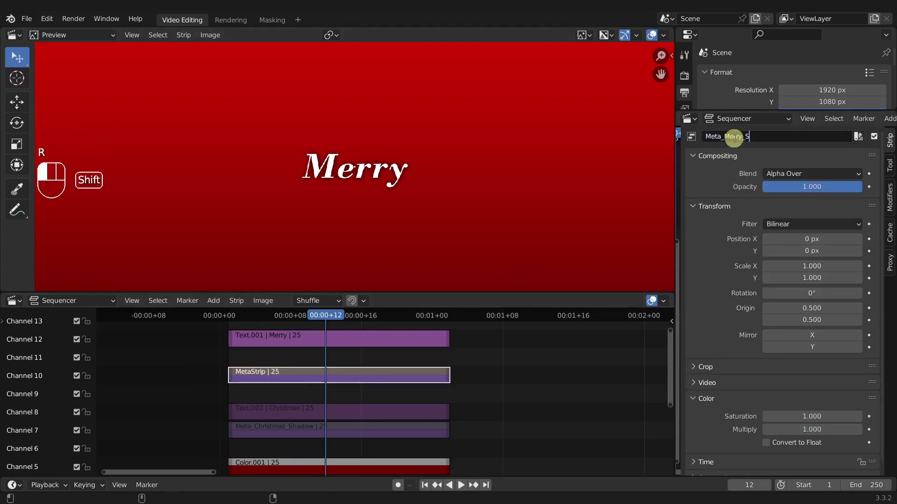
pyautogui.write('hadow')
pyautogui.press('Return')
# Cancel the move and inspect the Christmas shadow strip's settings.
pyautogui.press('g')
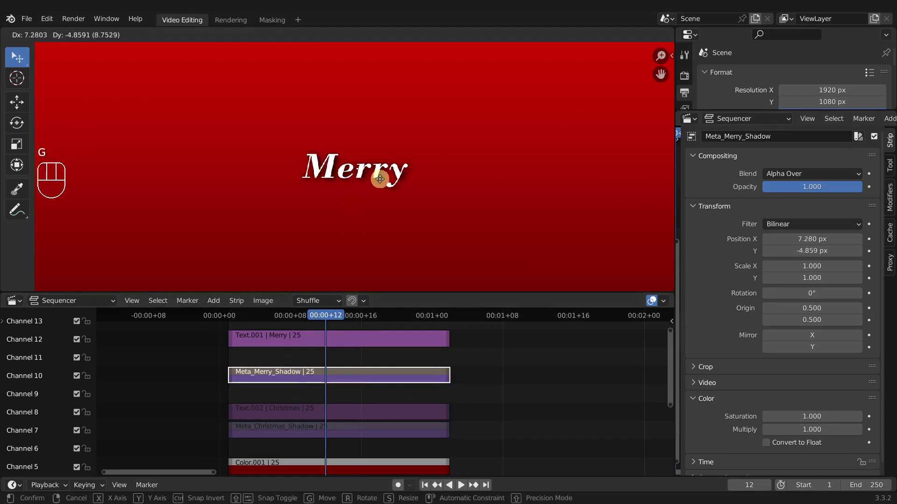
pyautogui.press('Escape')
pyautogui.click(302, 432)
pyautogui.scroll(-3, 702, 388)
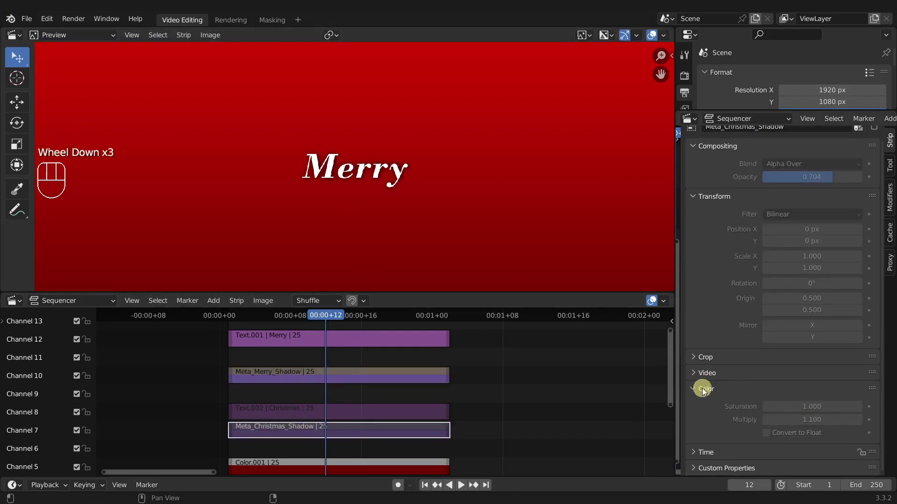
pyautogui.doubleClick(304, 428)
pyautogui.scroll(3, 326, 182)
# Offset Meta_Merry_Shadow slightly down-right, with multiply 1.3 and opacity 0.755.
pyautogui.click(369, 189)
pyautogui.press('g')
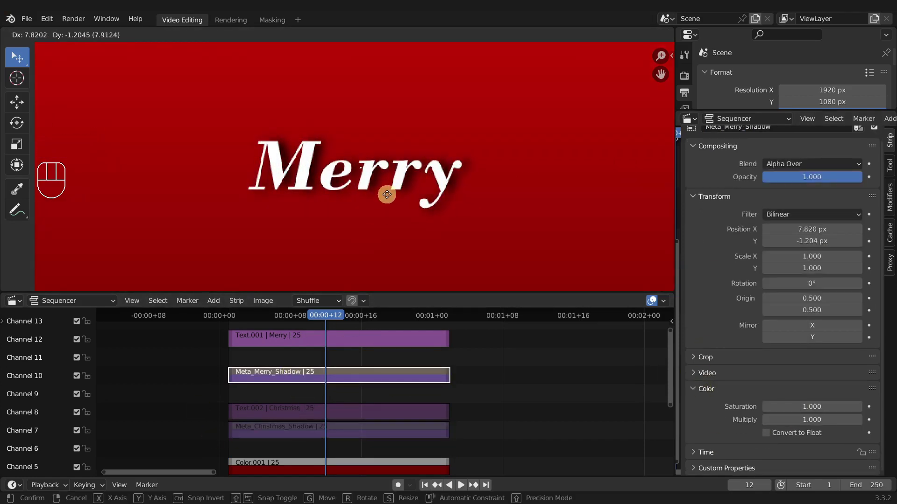
pyautogui.click(387, 194)
pyautogui.moveTo(794, 420); pyautogui.dragTo(808, 419)
pyautogui.scroll(3, 810, 234)
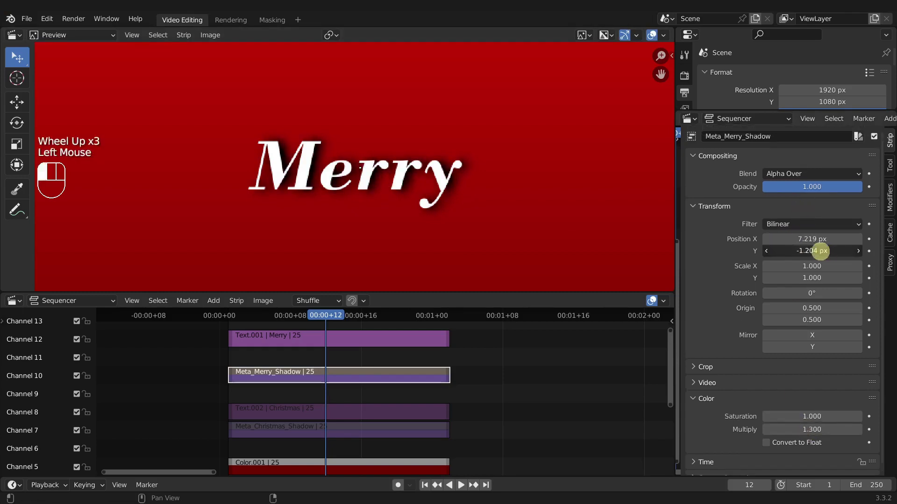
pyautogui.moveTo(814, 186); pyautogui.dragTo(790, 186)
pyautogui.scroll(-6, 376, 212)
pyautogui.scroll(4, 359, 201)
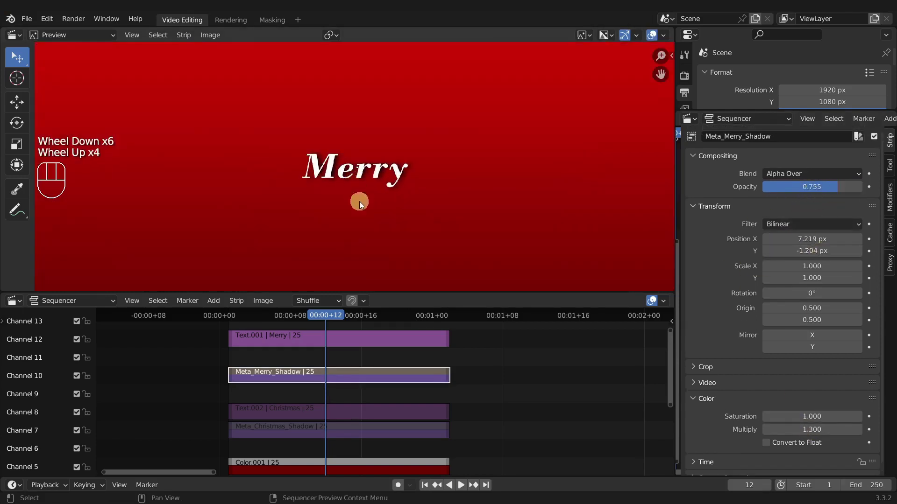
# Unhide the Christmas text and shadow strips, then hide the Merry strips.
pyautogui.click(271, 410)
pyautogui.keyDown('shift'); pyautogui.click(263, 435); pyautogui.keyUp('shift')
pyautogui.hotkey('alt', 'h')
pyautogui.hotkey('alt', 'h')
pyautogui.hotkey('alt', 'h')
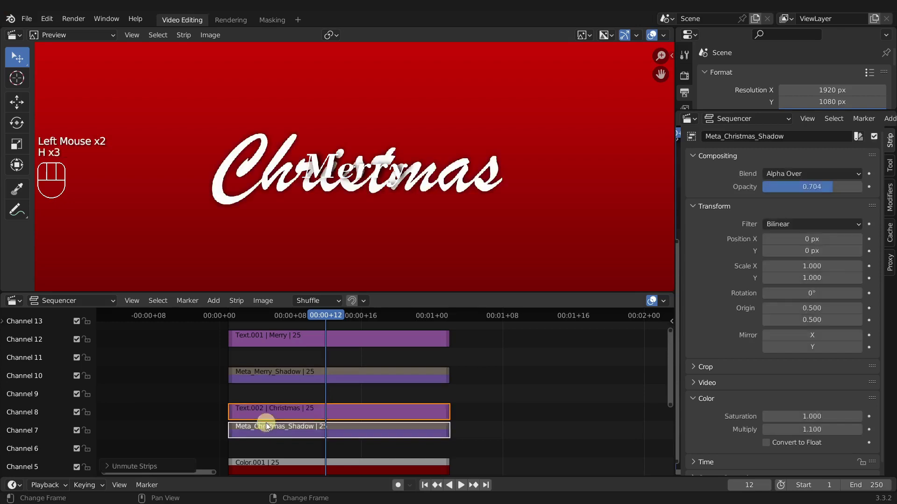
pyautogui.click(208, 342)
pyautogui.moveTo(207, 342); pyautogui.dragTo(266, 374)
pyautogui.press('h')
pyautogui.click(266, 375)
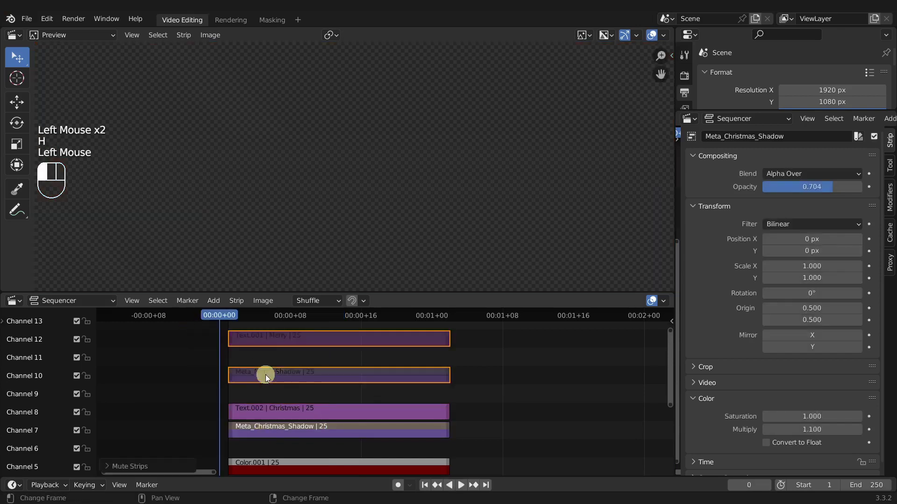
# Copy the Merry shadow's Position X and Y to the Christmas shadow strip.
pyautogui.click(272, 428)
pyautogui.rightClick(295, 314)
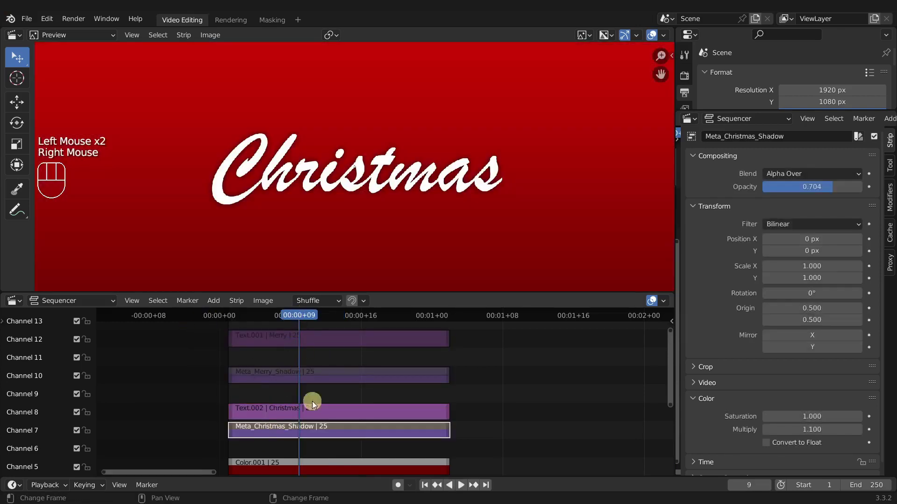
pyautogui.keyDown('shift'); pyautogui.click(313, 374); pyautogui.keyUp('shift')
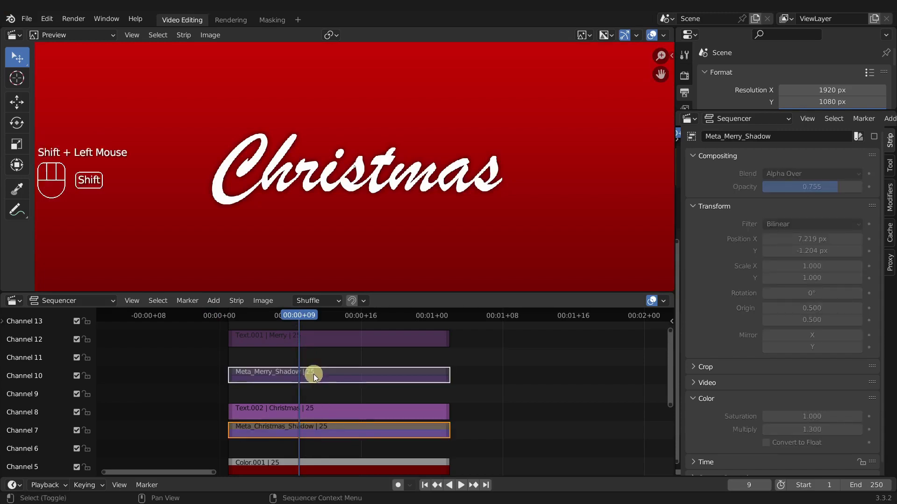
pyautogui.scroll(-2, 804, 229)
pyautogui.rightClick(803, 229)
pyautogui.click(803, 230)
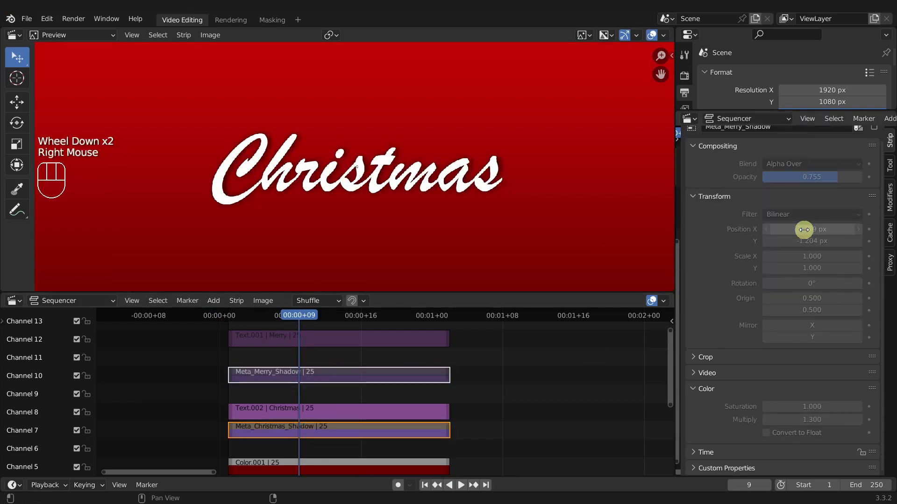
pyautogui.rightClick(802, 242)
pyautogui.click(802, 242)
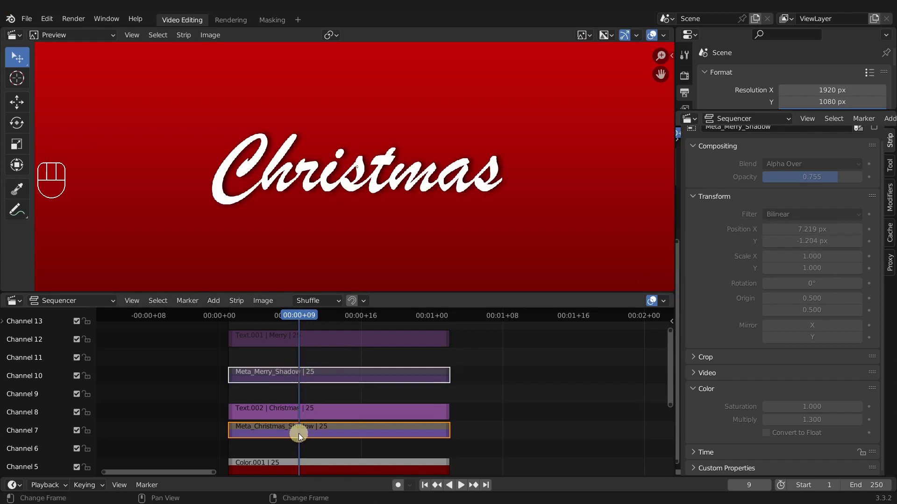
# Copy the Merry shadow's multiply and opacity values to the Christmas shadow strip.
pyautogui.rightClick(801, 240)
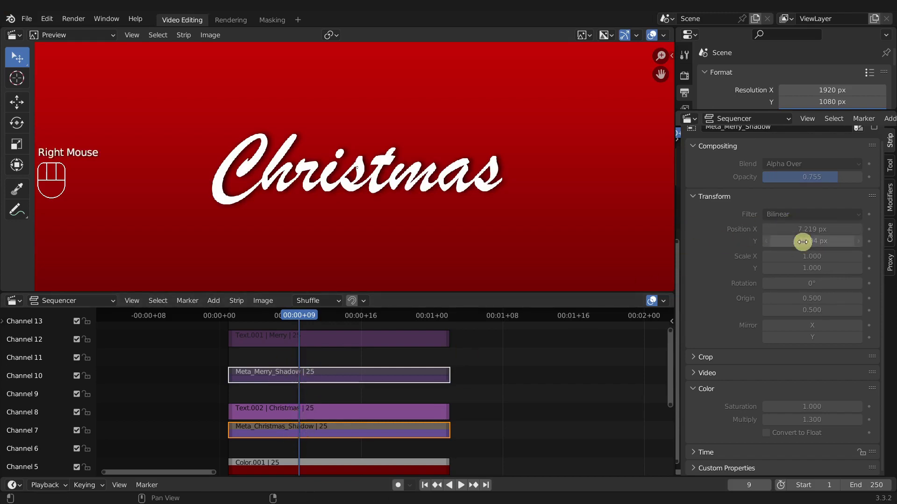
pyautogui.rightClick(800, 419)
pyautogui.click(804, 414)
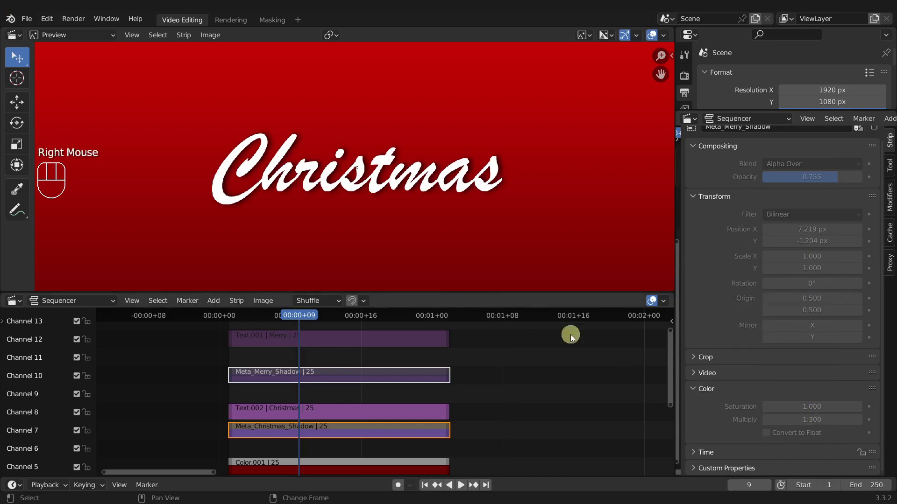
pyautogui.rightClick(806, 176)
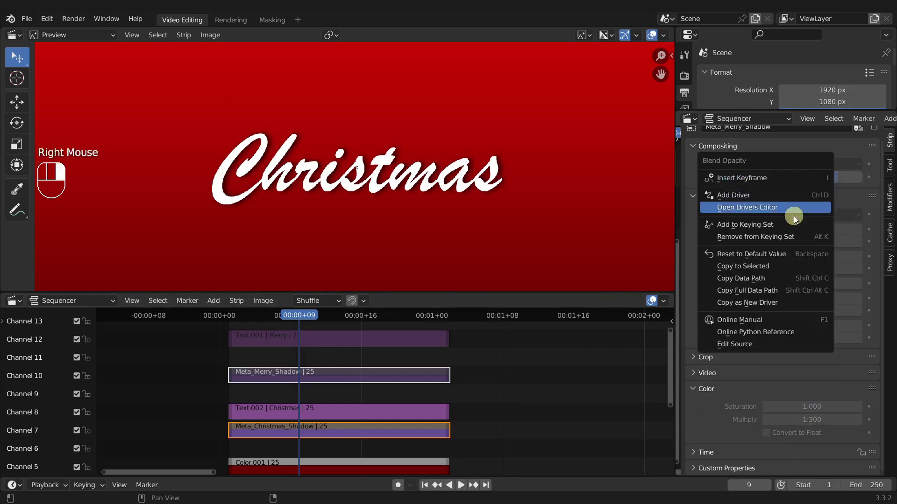
pyautogui.click(772, 268)
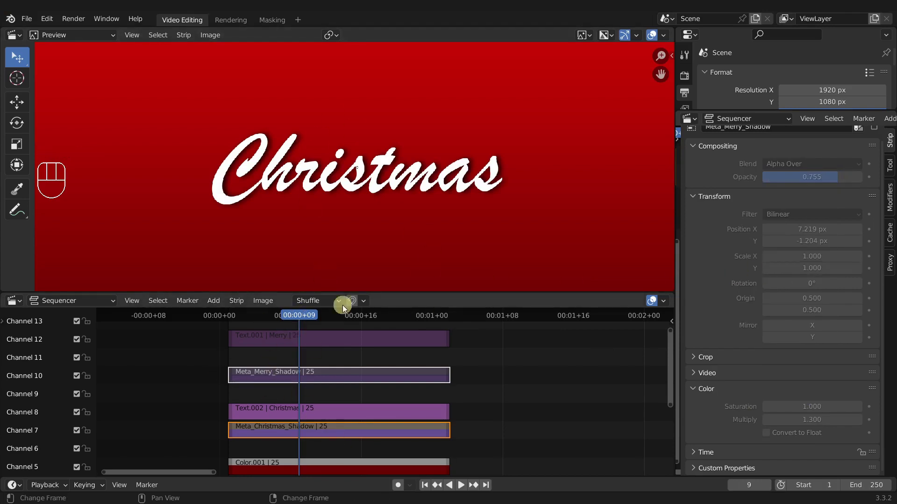
pyautogui.click(266, 373)
# Rename the white Merry text strip to Text_Merry.
pyautogui.click(262, 359)
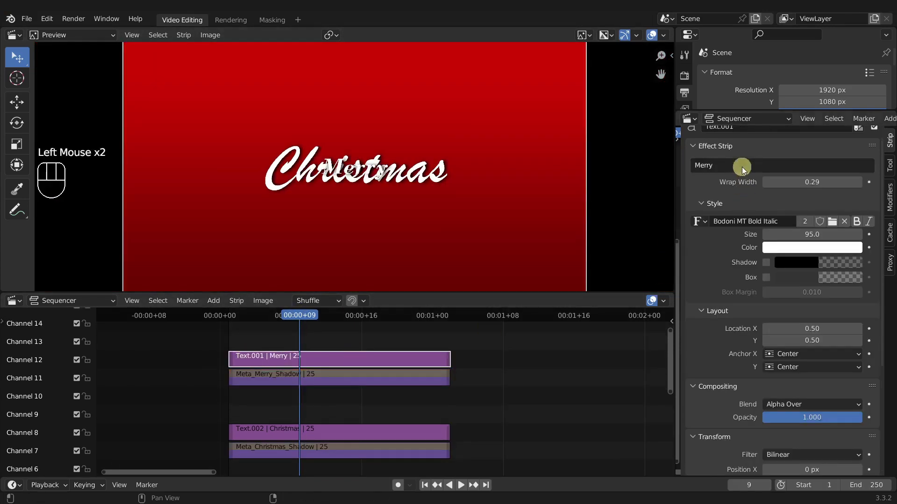
pyautogui.click(316, 356)
pyautogui.scroll(5, 830, 172)
pyautogui.click(754, 138)
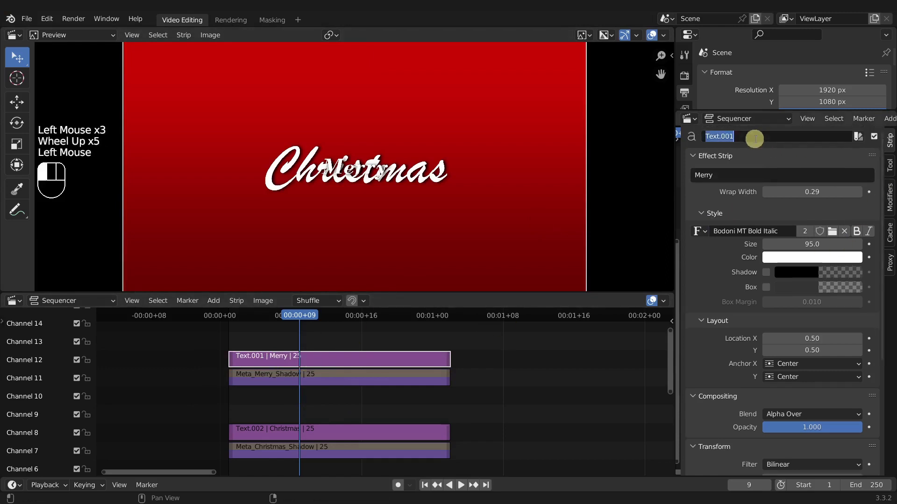
pyautogui.write('Text')
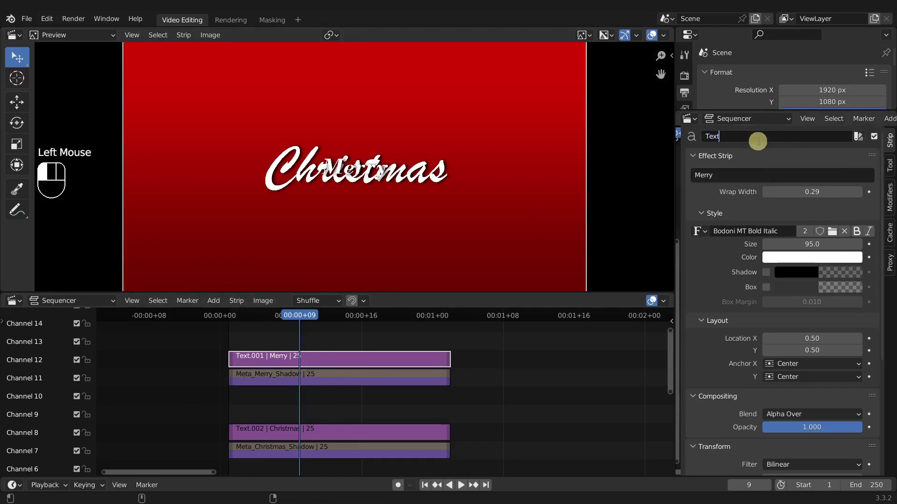
pyautogui.write('_Merry')
pyautogui.press('Return')
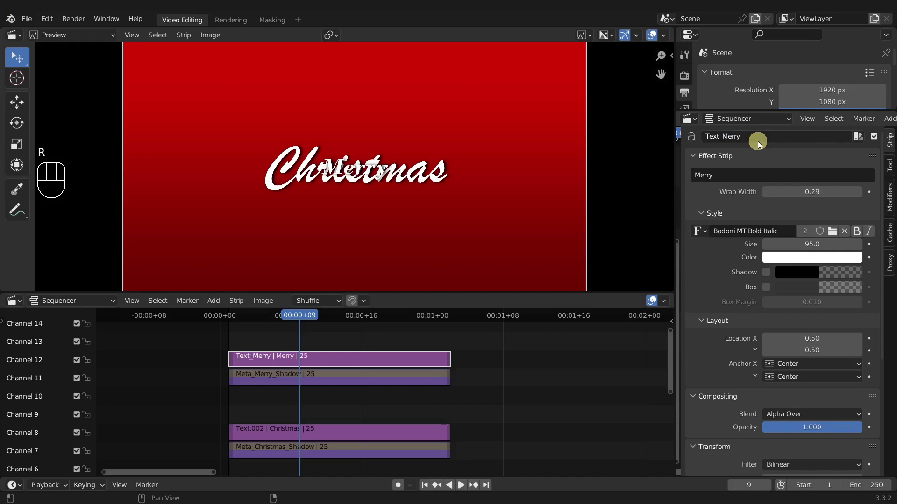
# Inside Meta_Merry_Shadow, rename the black Merry text strip to Text_Merry_Shadow.
pyautogui.click(320, 375)
pyautogui.click(321, 375)
pyautogui.press('Tab')
pyautogui.click(312, 395)
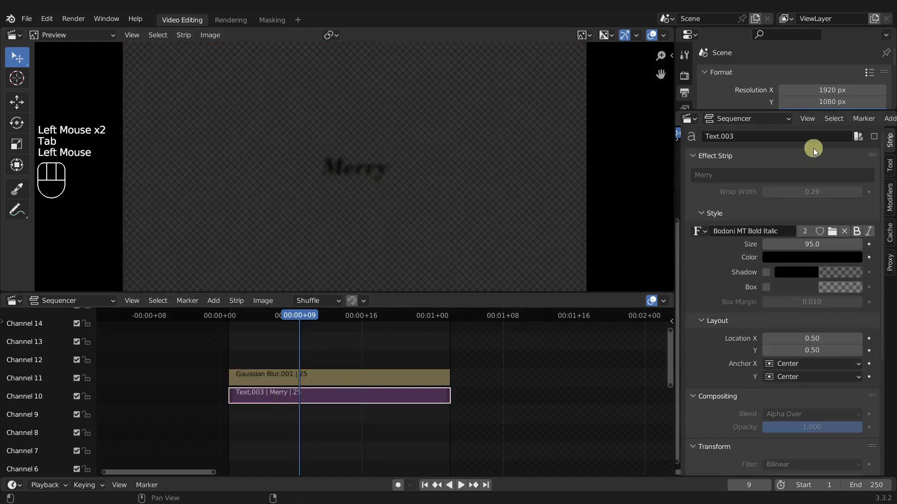
pyautogui.doubleClick(787, 137)
pyautogui.write('Text_me')
pyautogui.press('BackSpace')
pyautogui.press('BackSpace')
pyautogui.write('Merr')
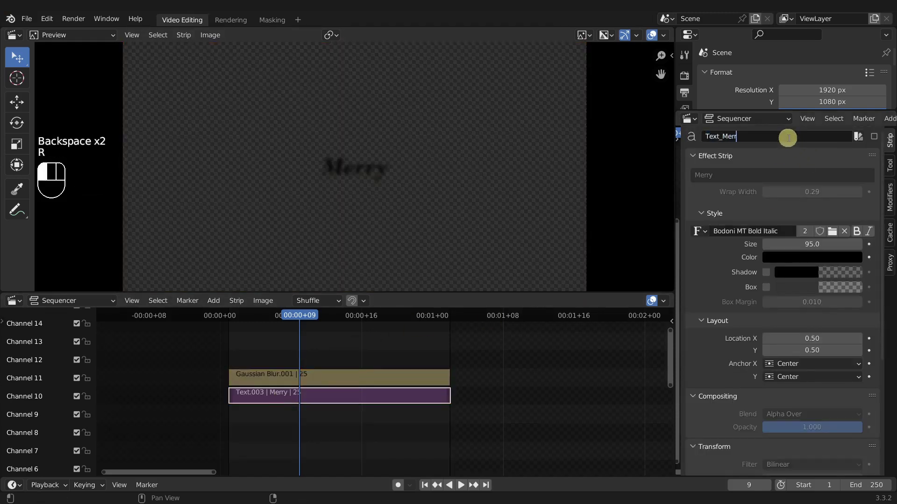
pyautogui.write('y_Shadow')
pyautogui.press('Return')
# Rename Gaussian Blur.001 to Blur_Merry_Shadow and leave the meta strip.
pyautogui.click(294, 374)
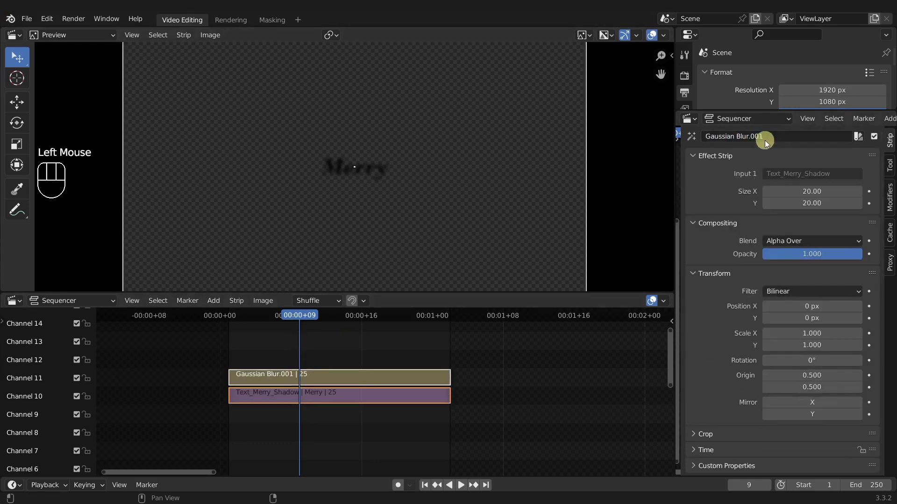
pyautogui.doubleClick(765, 137)
pyautogui.write('Blur_Merry_Shadow')
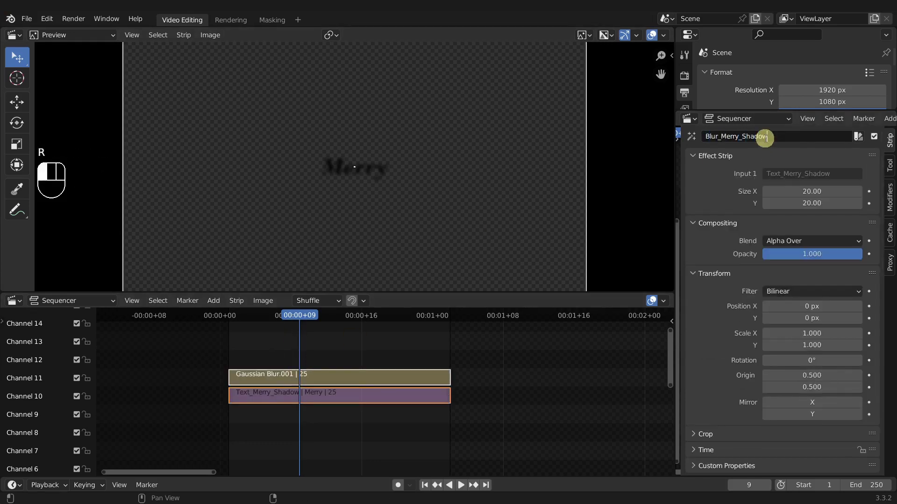
pyautogui.press('Return')
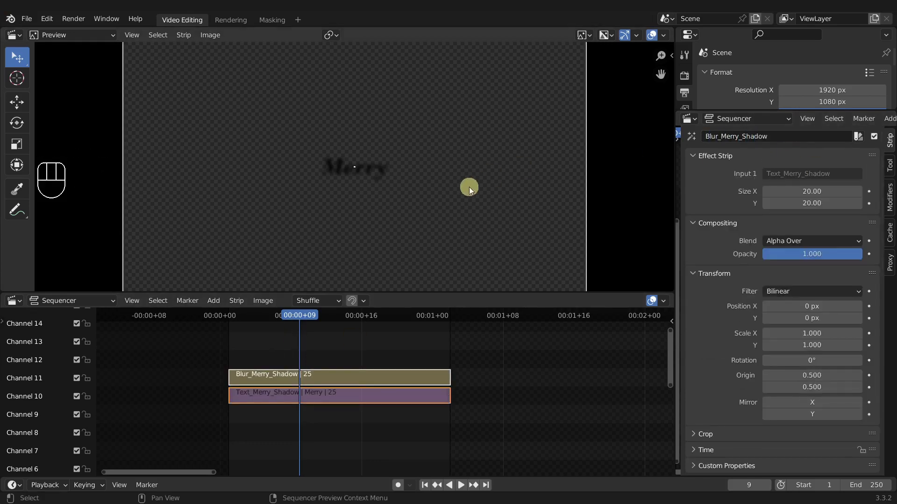
pyautogui.click(319, 352)
pyautogui.press('Tab')
# Rename the Christmas text strip to Text_Christmas.
pyautogui.click(259, 435)
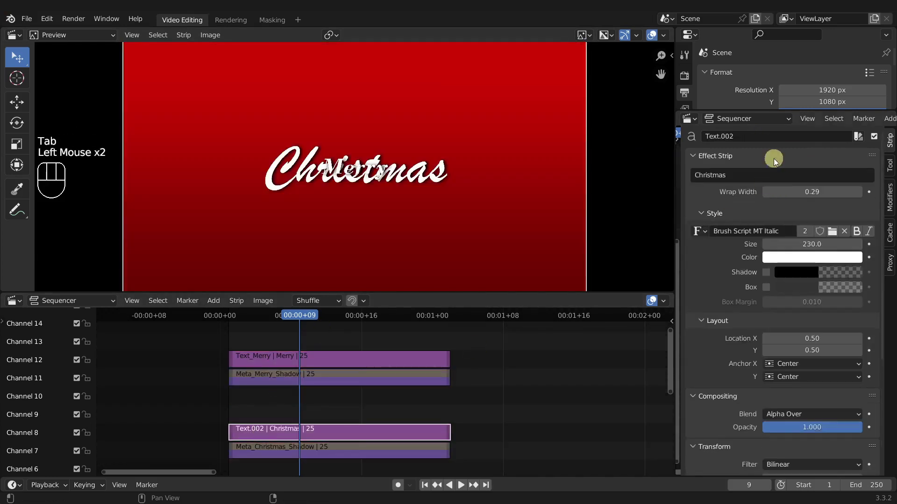
pyautogui.doubleClick(764, 136)
pyautogui.write('Text_Christmas')
pyautogui.press('Return')
# Inside Meta_Christmas_Shadow, rename the shadow text strip to Text_Christmas_Shadow.
pyautogui.click(348, 453)
pyautogui.press('Tab')
pyautogui.moveTo(290, 463); pyautogui.dragTo(294, 411, button='middle')
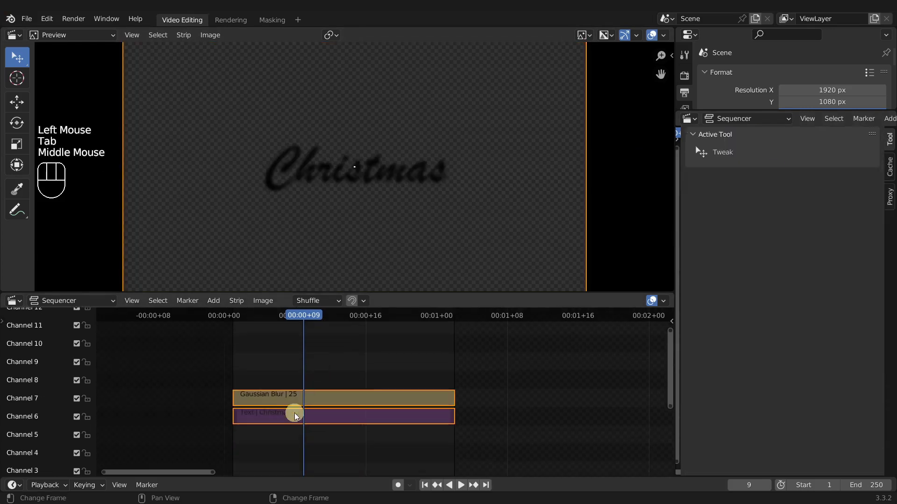
pyautogui.click(294, 414)
pyautogui.click(758, 136)
pyautogui.write('Text_Christmas_Shadow')
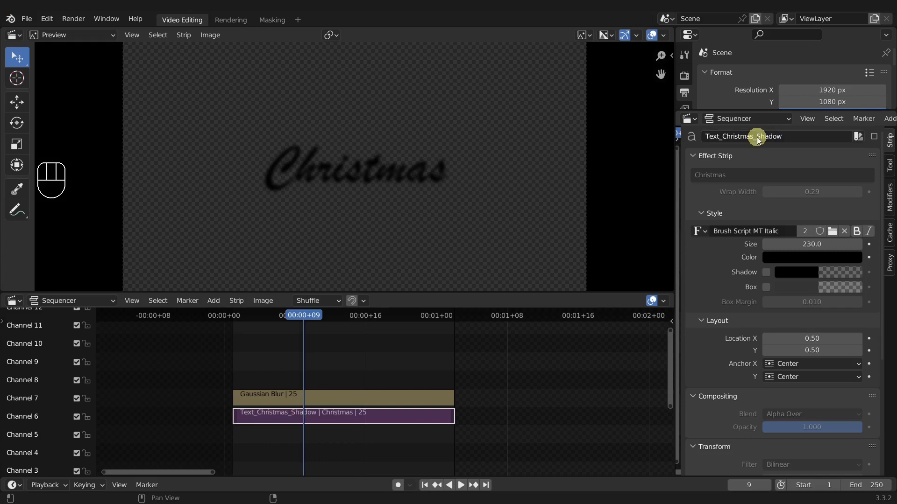
pyautogui.press('Return')
# Rename the Gaussian Blur strip to Blur_Christmas_Shadow and leave the group.
pyautogui.click(304, 397)
pyautogui.tripleClick(754, 136)
pyautogui.write('BLu')
pyautogui.press('BackSpace')
pyautogui.press('BackSpace')
pyautogui.write('lur')
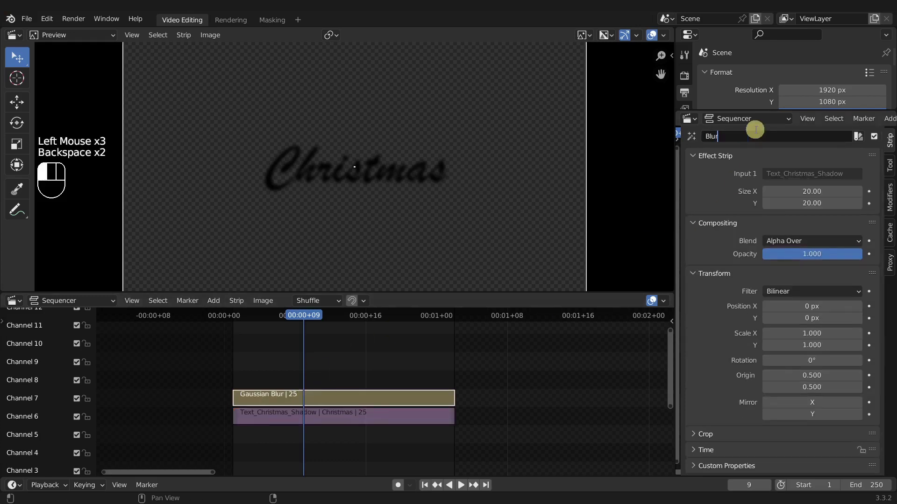
pyautogui.write('_Christmas_Shadow')
pyautogui.click(674, 168)
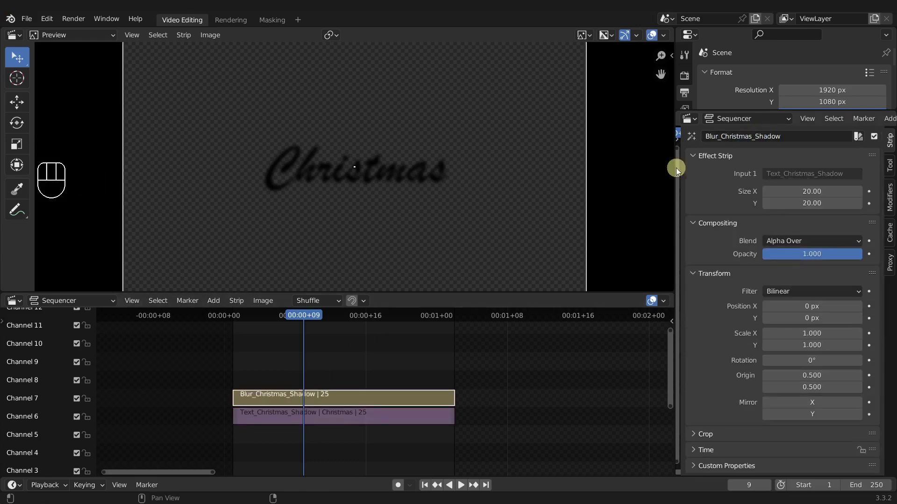
pyautogui.press('Tab')
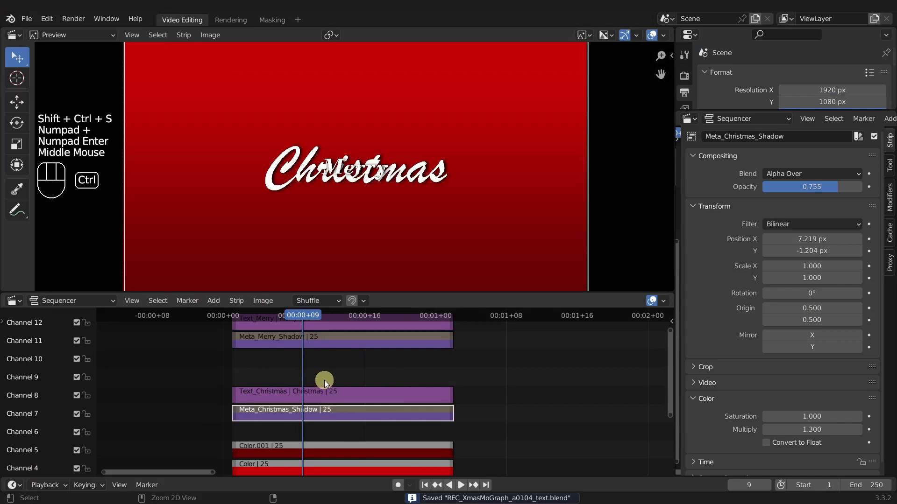
# Group Text_Merry and Meta_Merry_Shadow into Meta_Merry and move it to channel 10.
pyautogui.moveTo(324, 380); pyautogui.dragTo(327, 392, button='middle')
pyautogui.keyDown('ctrl'); pyautogui.moveTo(326, 391); pyautogui.dragTo(330, 392, button='middle'); pyautogui.keyUp('ctrl')
pyautogui.moveTo(184, 330); pyautogui.dragTo(259, 363)
pyautogui.hotkey('ctrl', 'g')
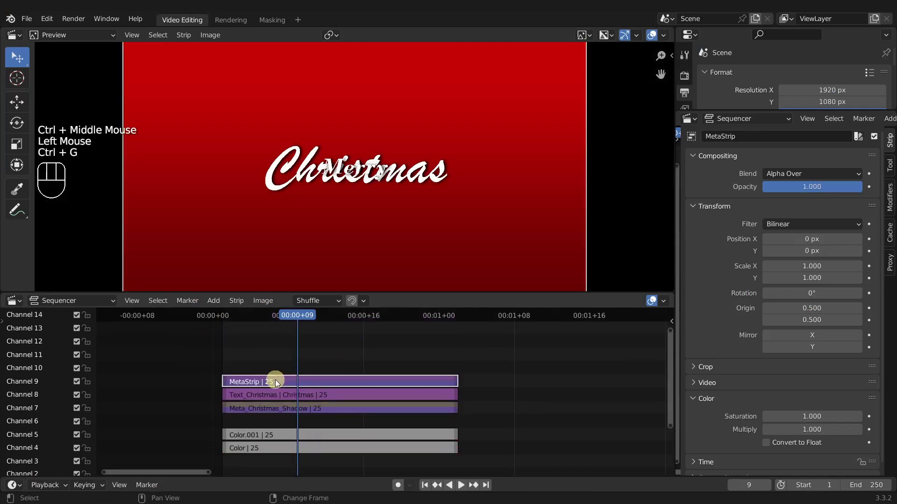
pyautogui.click(276, 382)
pyautogui.doubleClick(749, 135)
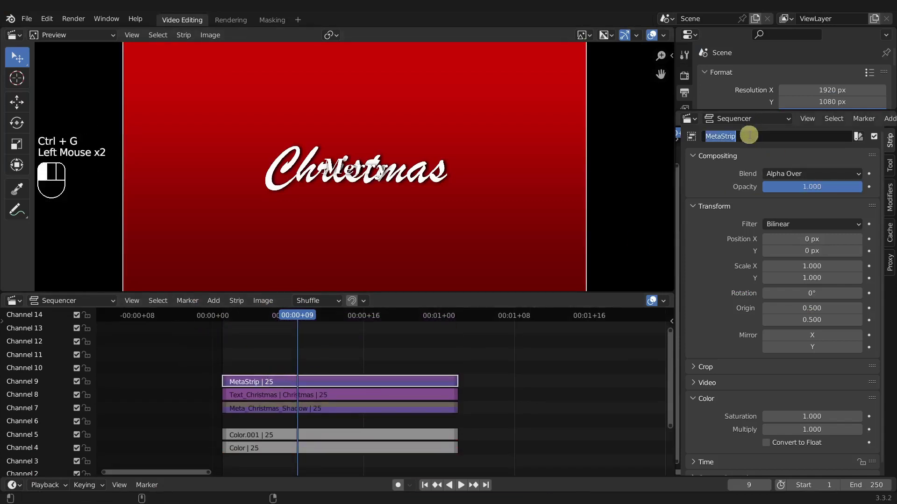
pyautogui.press('BackSpace')
pyautogui.write('Meta')
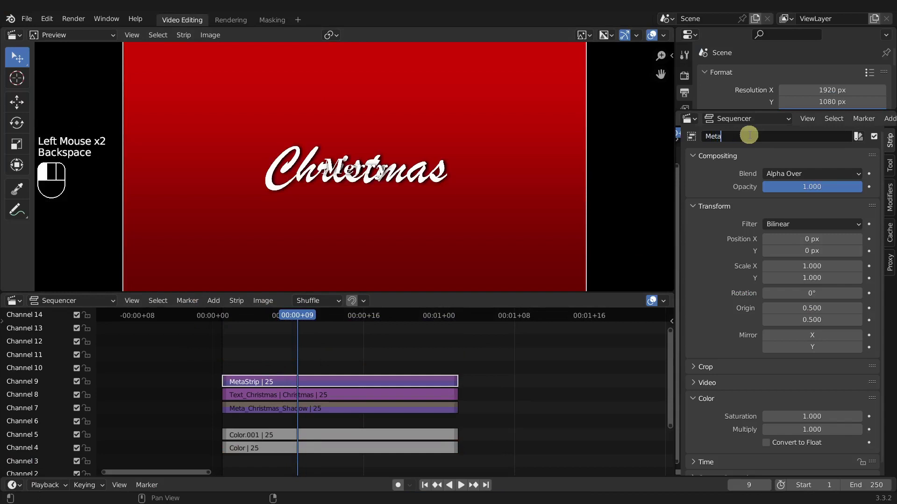
pyautogui.write('_Merry')
pyautogui.press('Return')
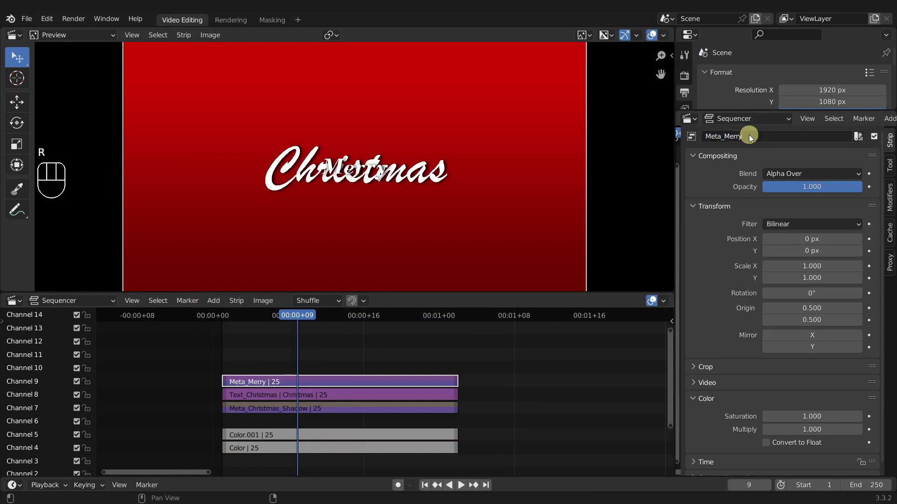
pyautogui.press('g')
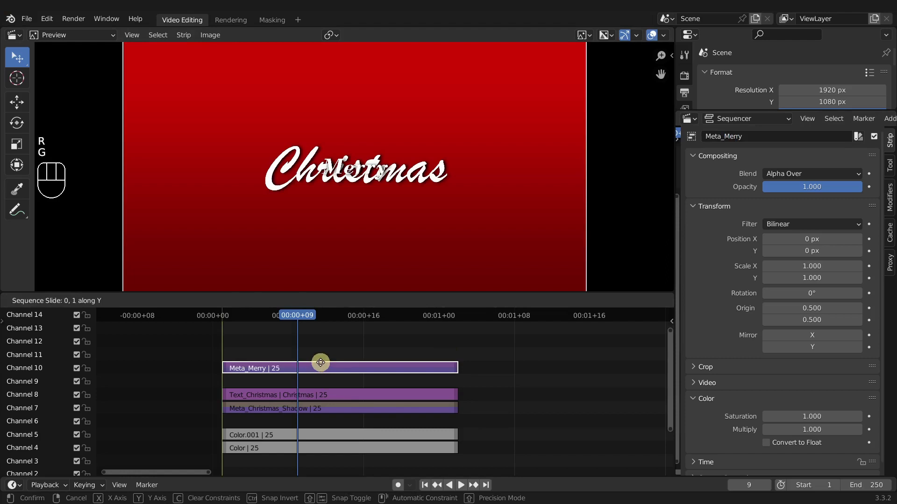
pyautogui.click(321, 366)
# Group Text_Christmas and Meta_Christmas_Shadow into a meta strip named Meta_Christmas.
pyautogui.click(301, 393)
pyautogui.keyDown('ctrl'); pyautogui.click(277, 410); pyautogui.keyUp('ctrl')
pyautogui.hotkey('ctrl', 'g')
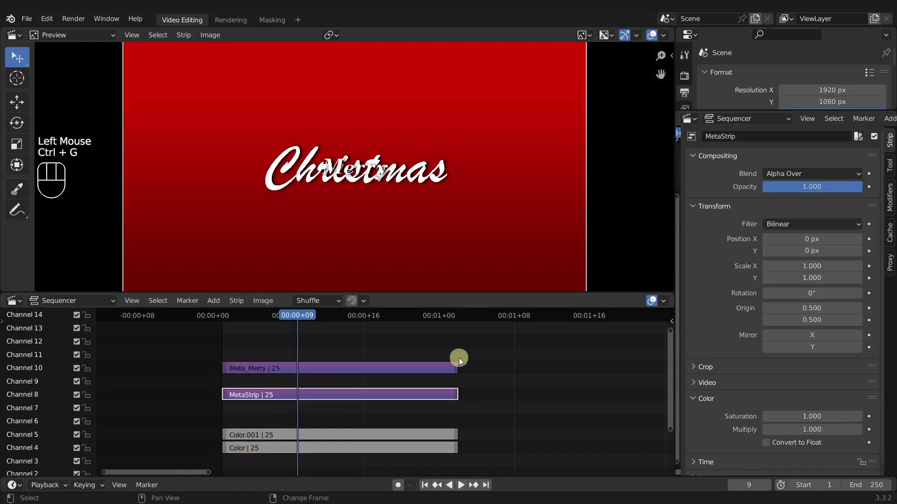
pyautogui.click(750, 136)
pyautogui.write('Meta_Christmas')
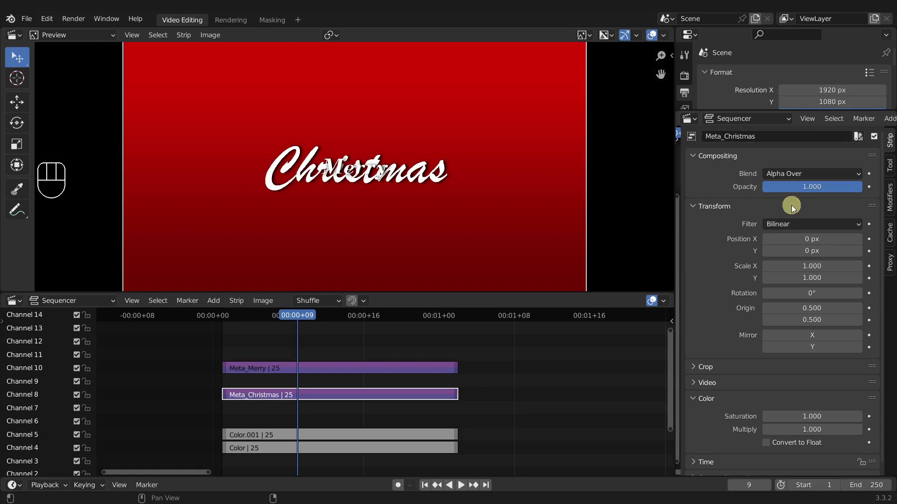
pyautogui.click(287, 368)
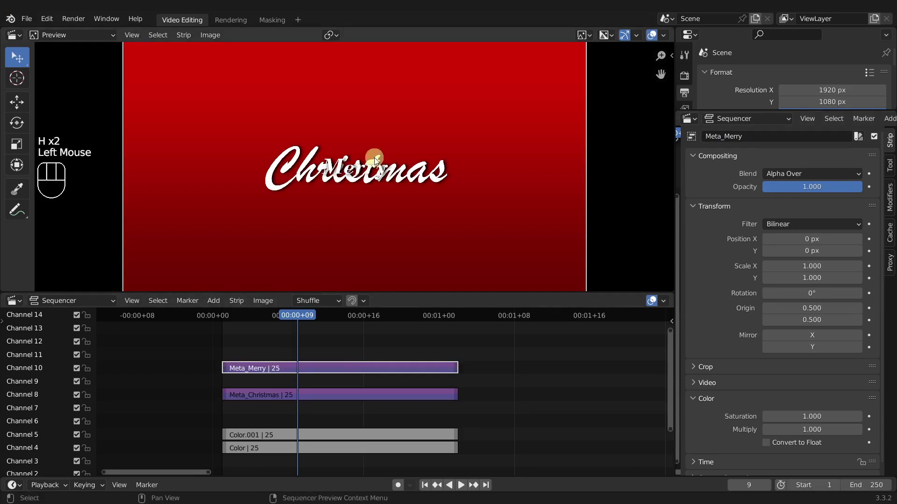
# Move Meta_Merry up and Meta_Christmas down so the words stack without overlapping.
pyautogui.press('g')
pyautogui.click(370, 171)
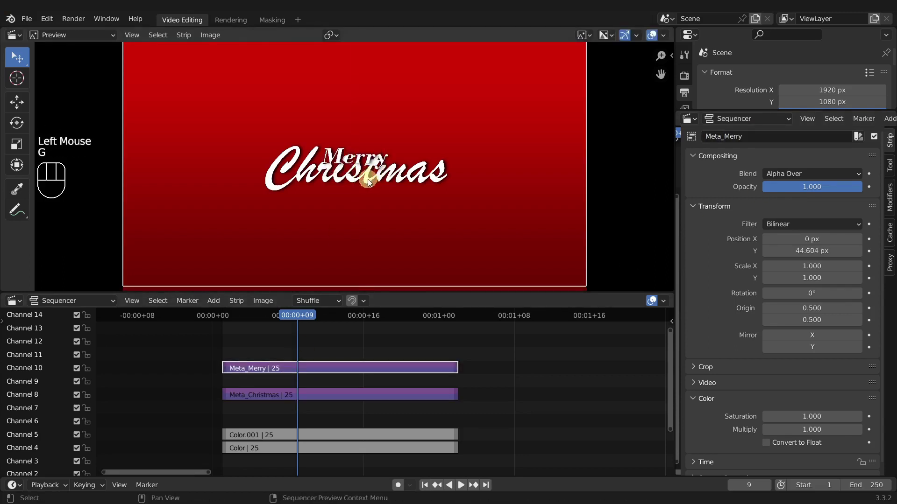
pyautogui.click(264, 396)
pyautogui.press('g')
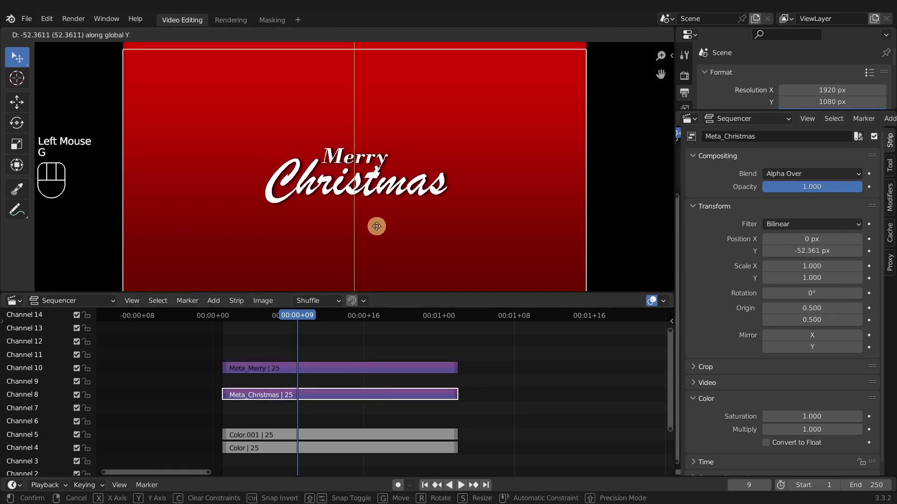
pyautogui.click(376, 232)
pyautogui.scroll(-3, 402, 201)
pyautogui.scroll(3, 410, 194)
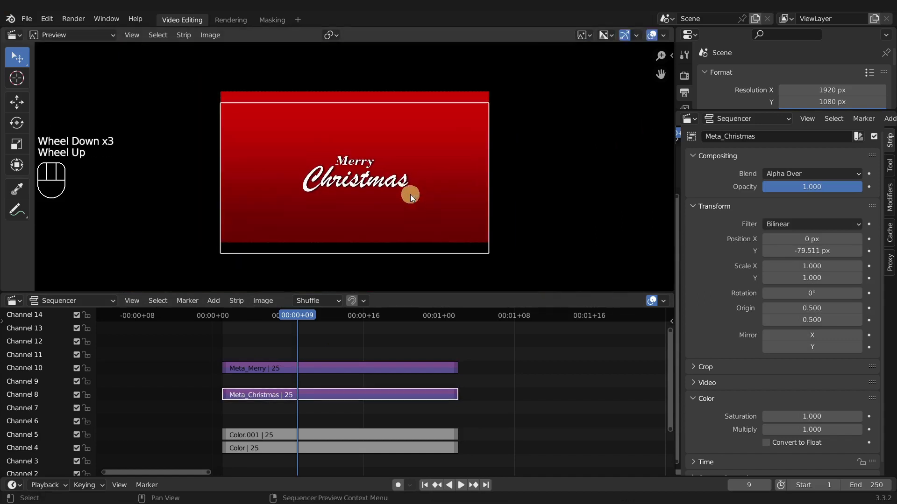
# Review the stacked title and inspect the contents of the Meta_Christmas group.
pyautogui.click(275, 369)
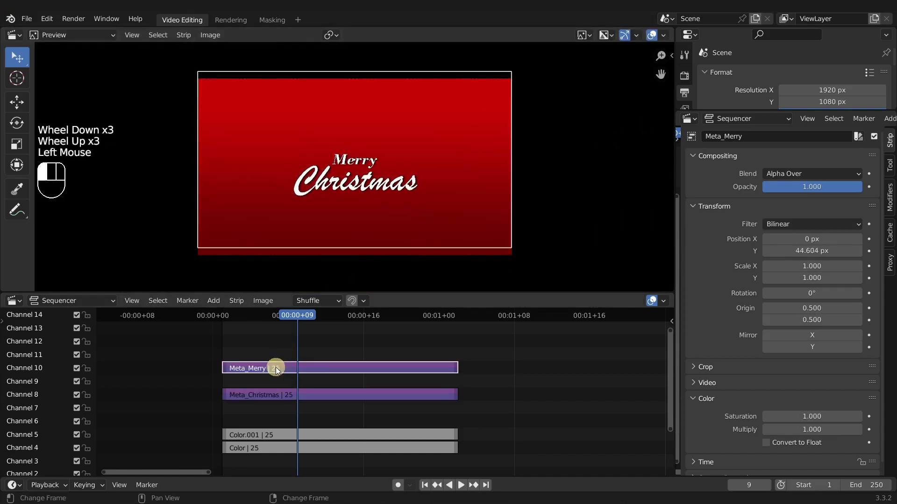
pyautogui.click(276, 399)
pyautogui.press('Tab')
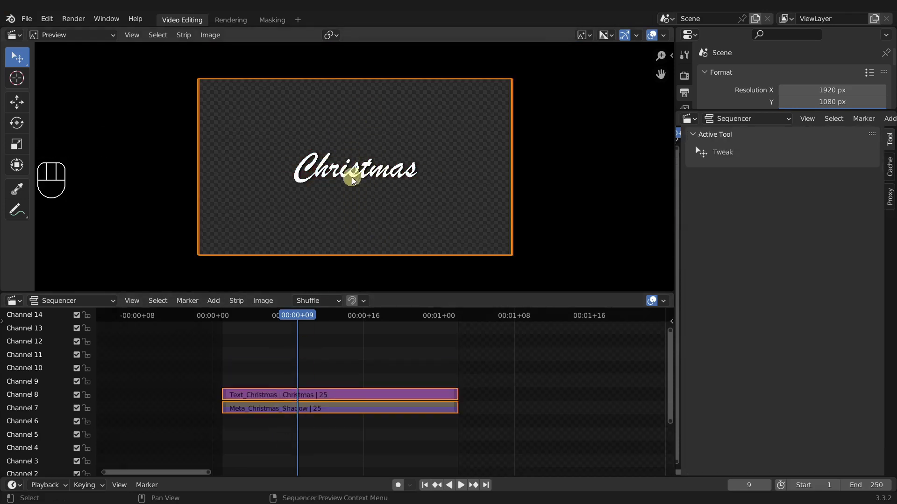
pyautogui.scroll(3, 353, 180)
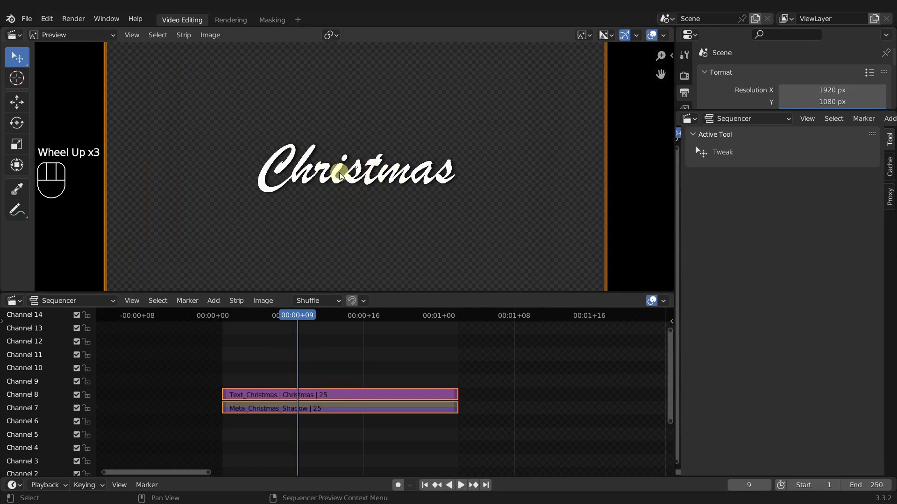
pyautogui.scroll(-3, 337, 154)
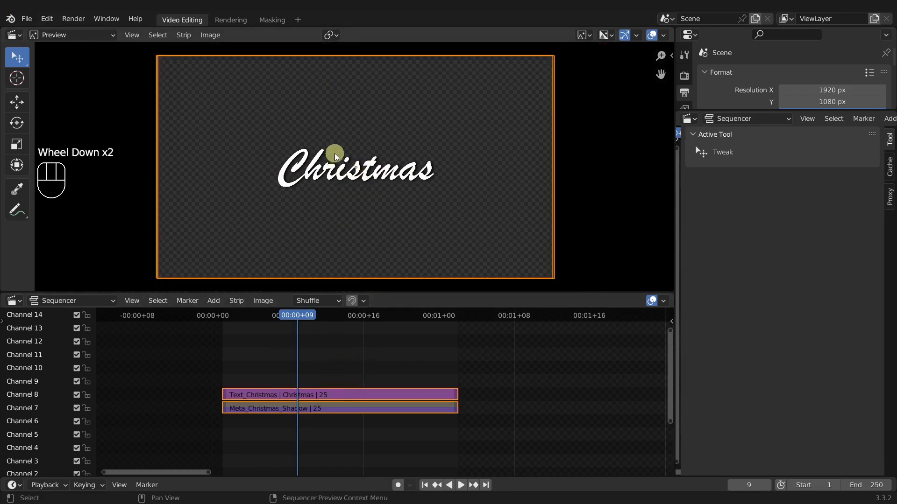
pyautogui.scroll(1, 343, 163)
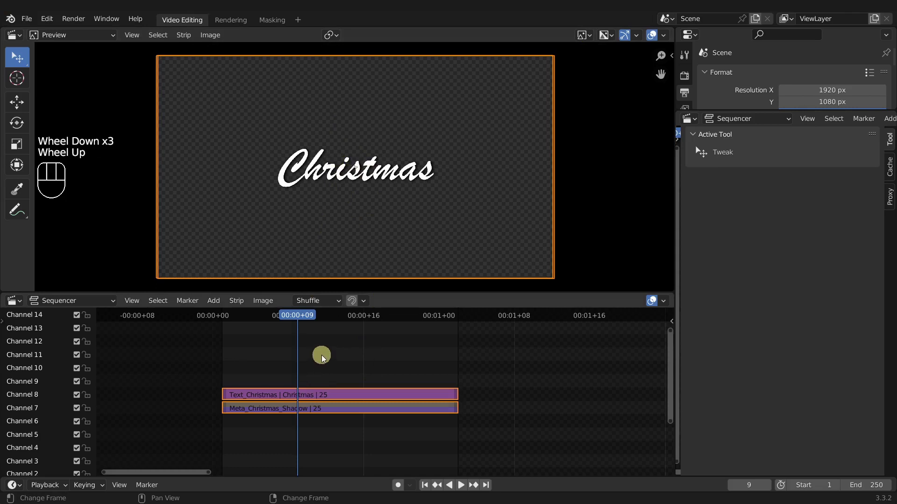
pyautogui.press('Tab')
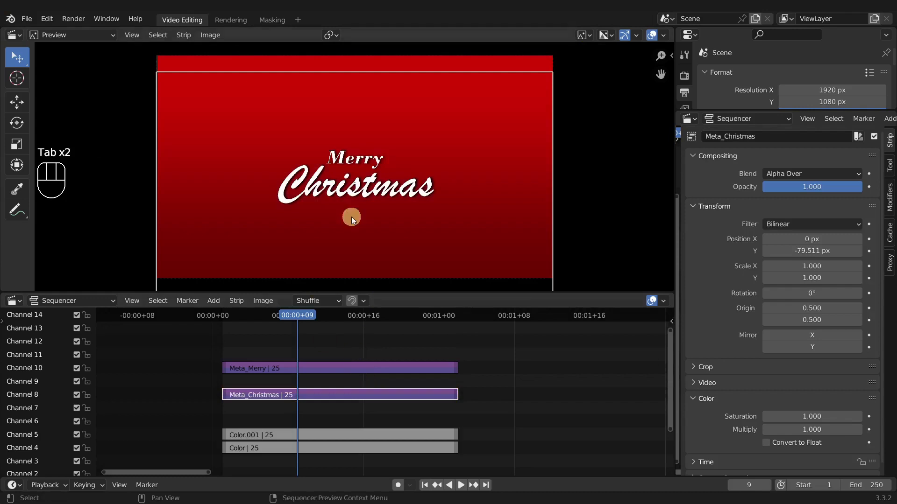
pyautogui.scroll(-2, 364, 191)
pyautogui.scroll(2, 362, 194)
pyautogui.scroll(2, 286, 407)
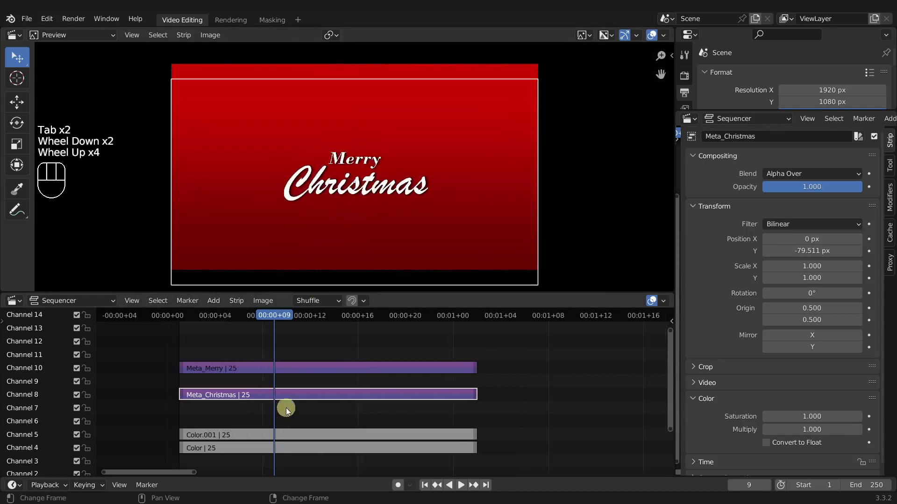
pyautogui.click(301, 370)
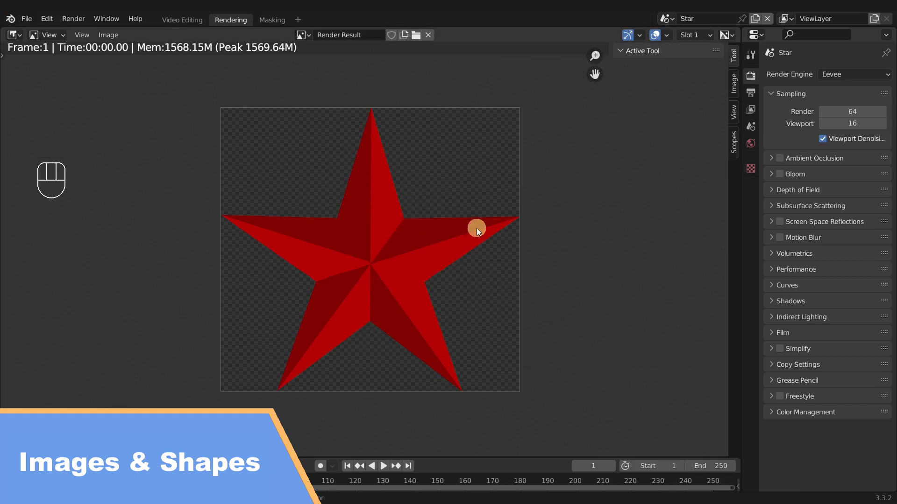
# Duplicate the star image strip into channel 6 and mute the original star strip.
pyautogui.click(172, 18)
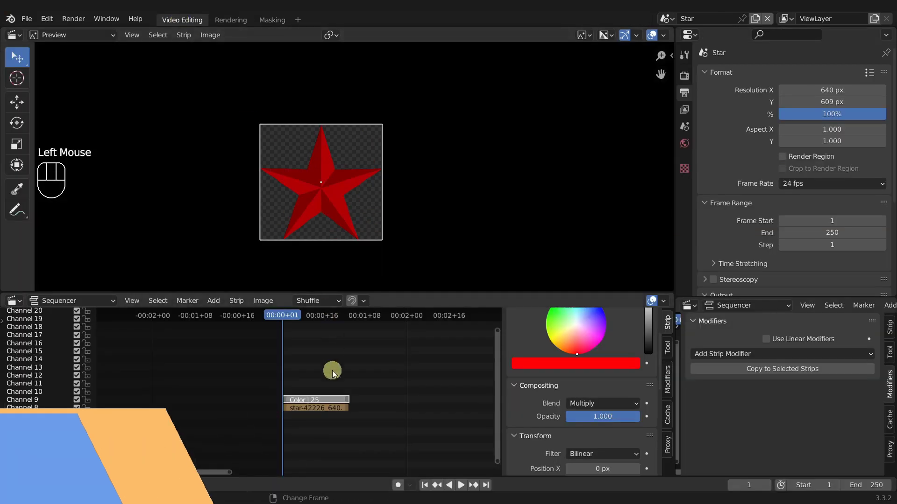
pyautogui.moveTo(334, 371); pyautogui.dragTo(308, 400)
pyautogui.scroll(2, 310, 400)
pyautogui.scroll(2, 310, 397)
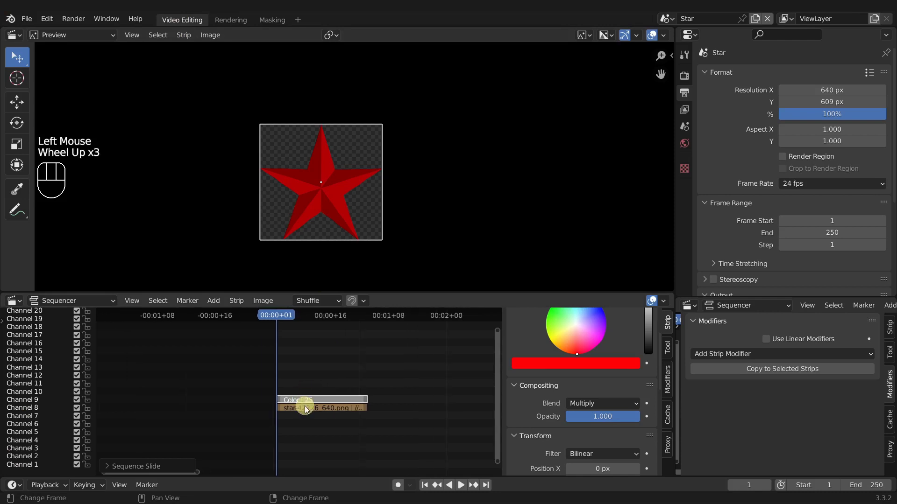
pyautogui.click(306, 410)
pyautogui.click(305, 410)
pyautogui.hotkey('shift', 'd')
pyautogui.scroll(-1, 302, 418)
pyautogui.scroll(2, 302, 420)
pyautogui.click(312, 415)
pyautogui.press('h')
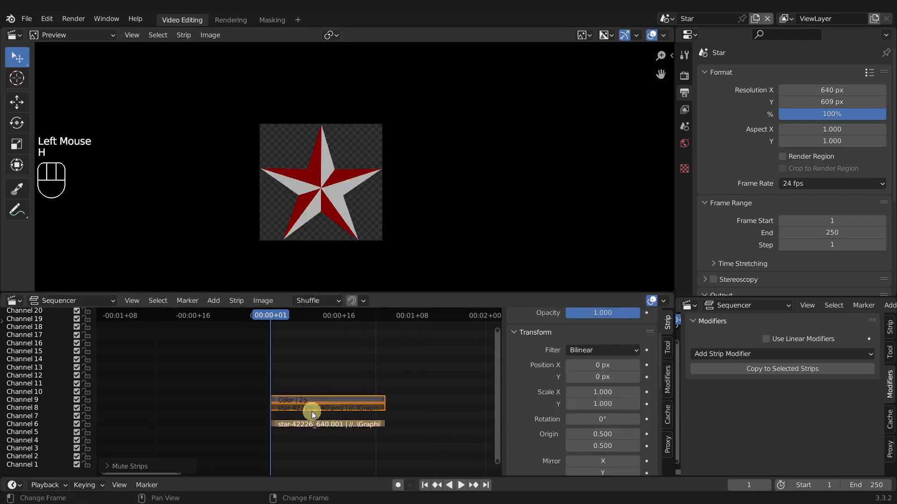
# Set the star copy's Saturation to 0.000 and Multiply to 5.000 so it shows white.
pyautogui.click(317, 426)
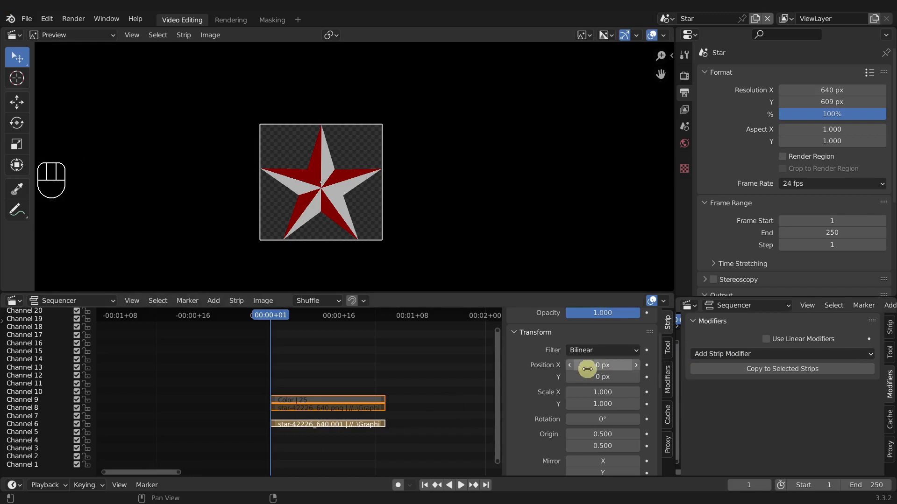
pyautogui.scroll(-4, 561, 366)
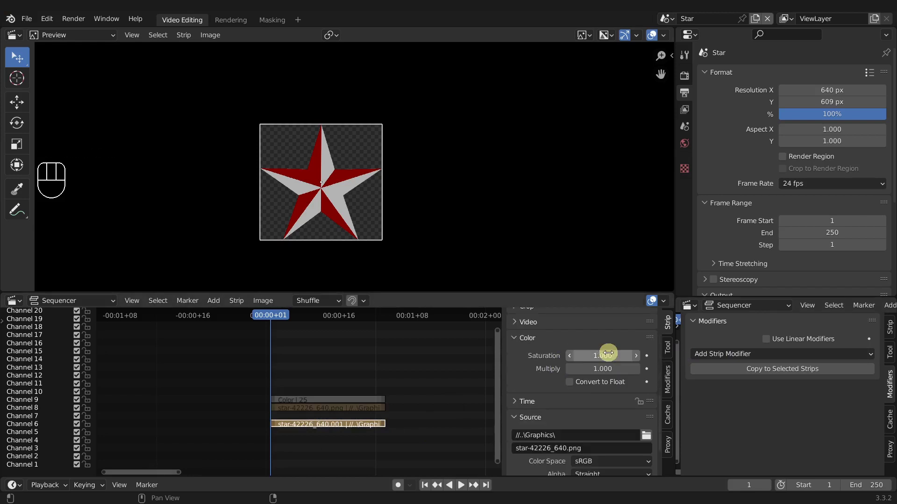
pyautogui.moveTo(607, 355); pyautogui.dragTo(560, 355)
pyautogui.moveTo(620, 367); pyautogui.dragTo(591, 370)
pyautogui.scroll(3, 322, 183)
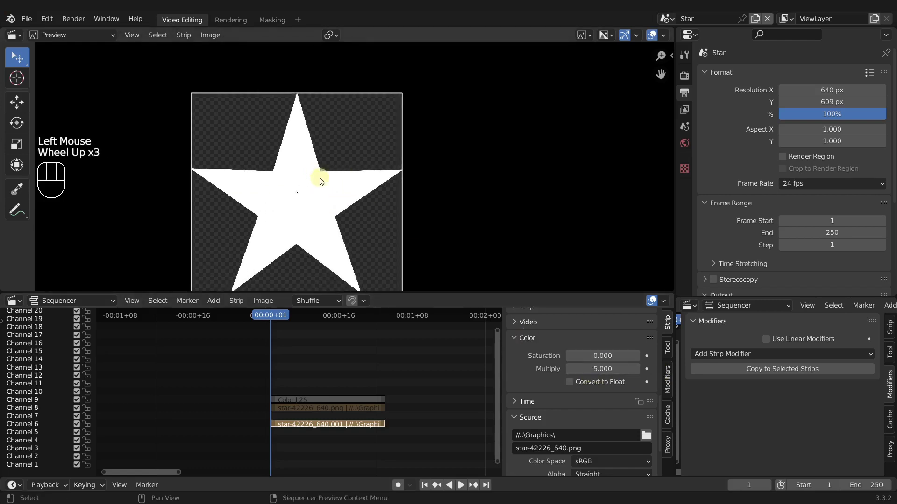
pyautogui.scroll(3, 325, 181)
pyautogui.scroll(-5, 296, 179)
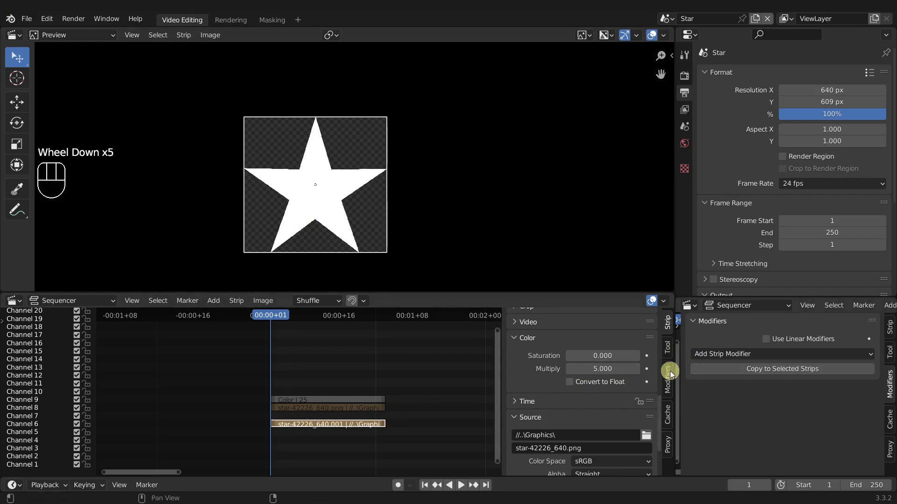
# Add a Curves strip modifier to the star copy in the Modifiers tab.
pyautogui.click(669, 383)
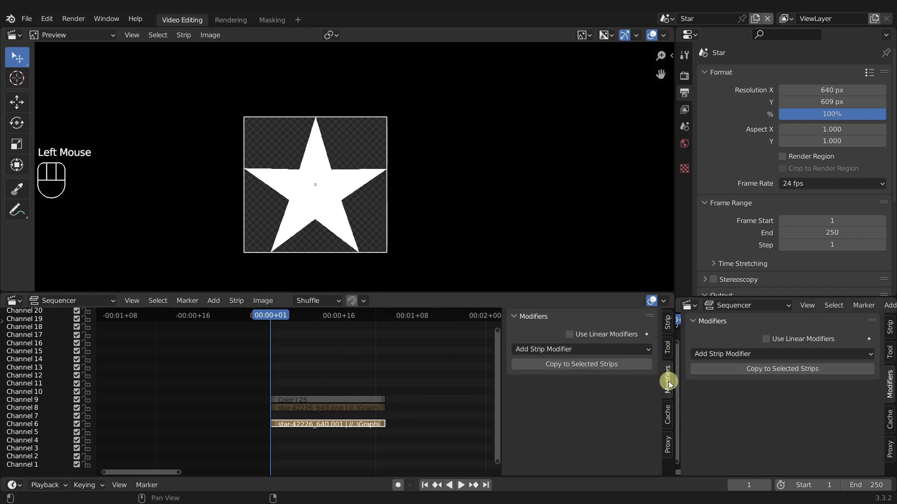
pyautogui.click(552, 350)
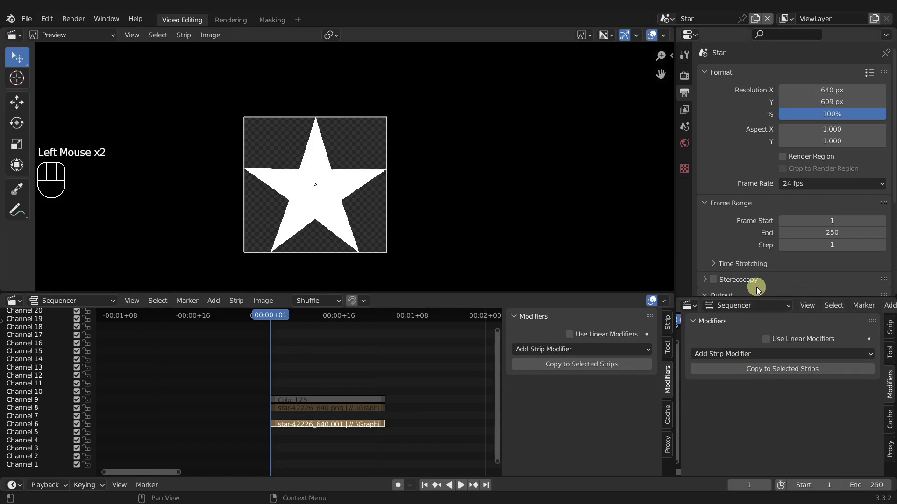
pyautogui.moveTo(758, 296); pyautogui.dragTo(758, 132)
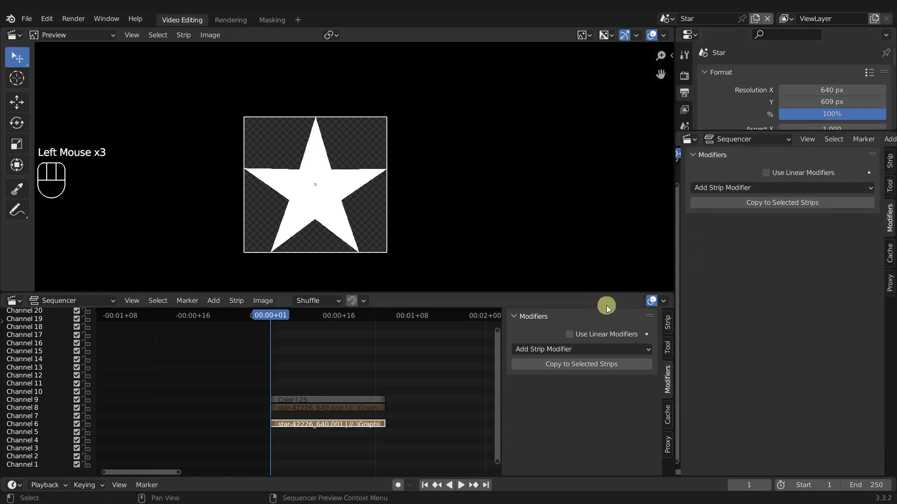
pyautogui.press('n')
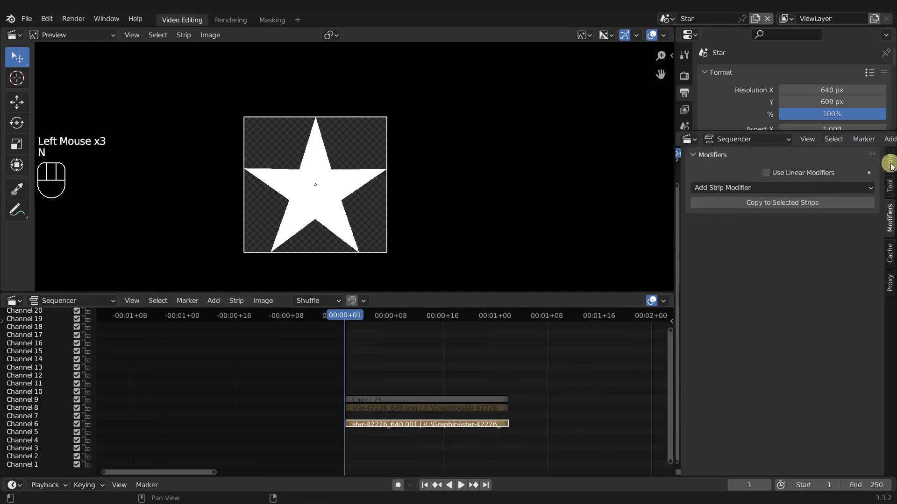
pyautogui.click(765, 189)
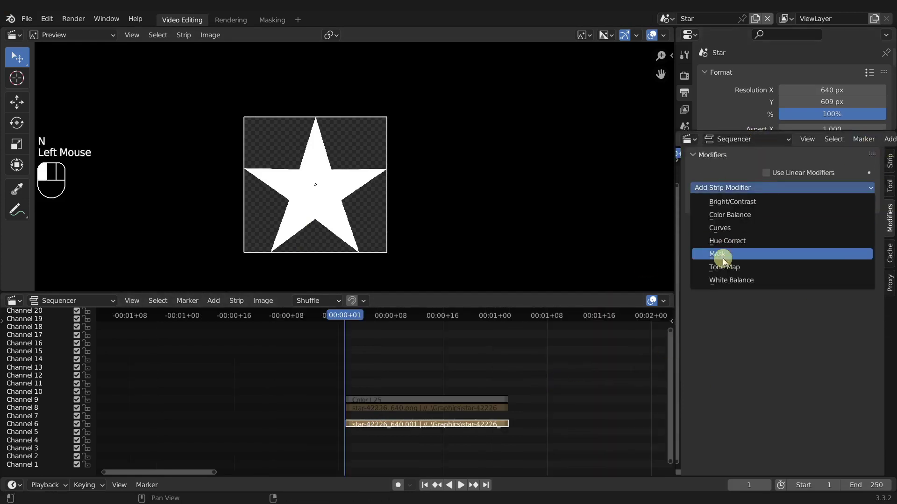
pyautogui.click(725, 229)
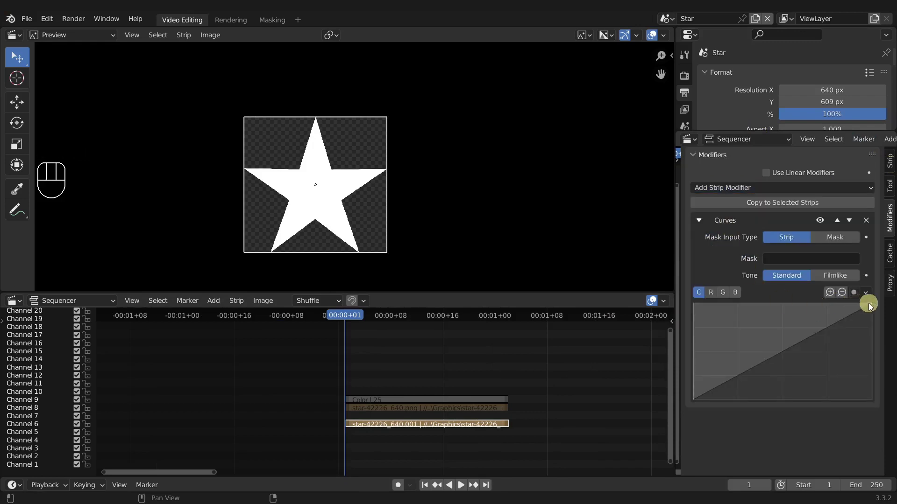
# Drag the curve endpoints toward X 0, Y 1 and X 1, Y 0, previewing at frame 8.
pyautogui.moveTo(868, 303); pyautogui.dragTo(686, 290)
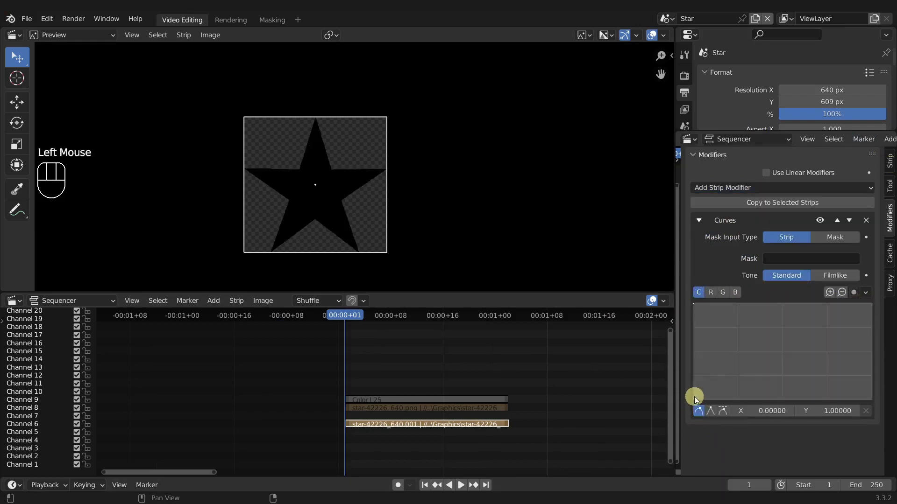
pyautogui.moveTo(694, 398); pyautogui.dragTo(889, 409)
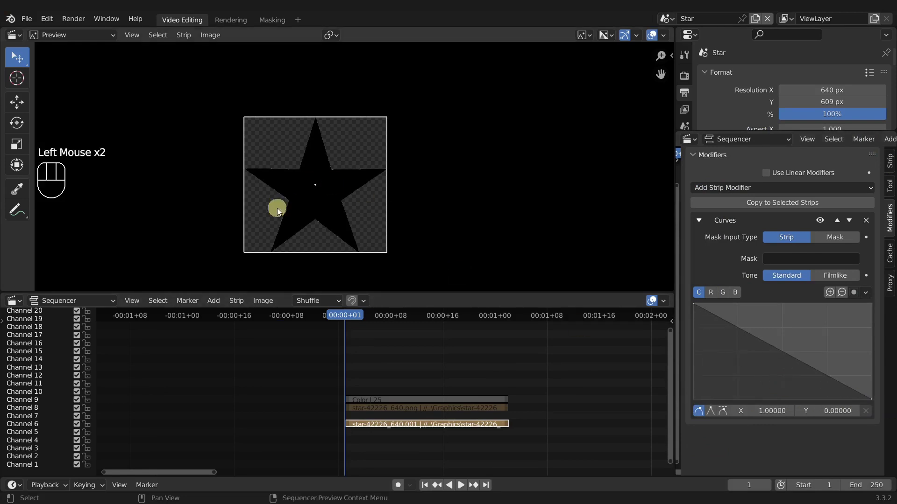
pyautogui.scroll(6, 288, 185)
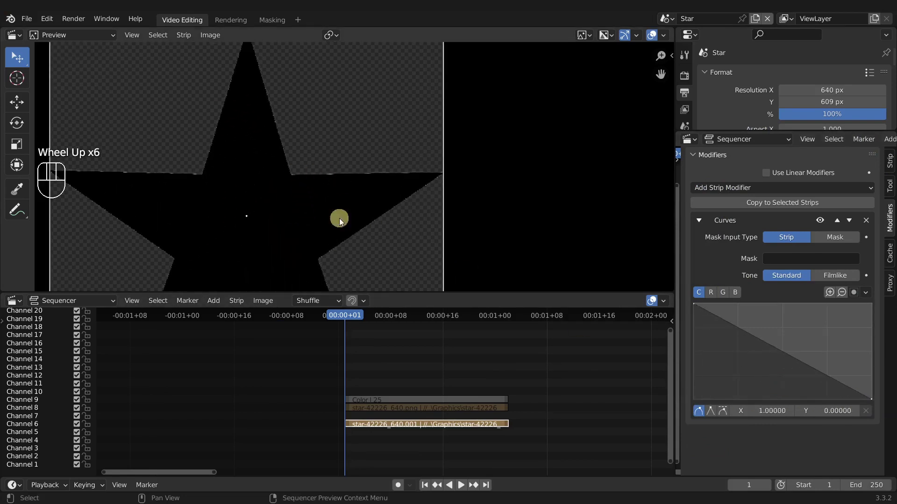
pyautogui.moveTo(388, 425); pyautogui.dragTo(391, 425, button='right')
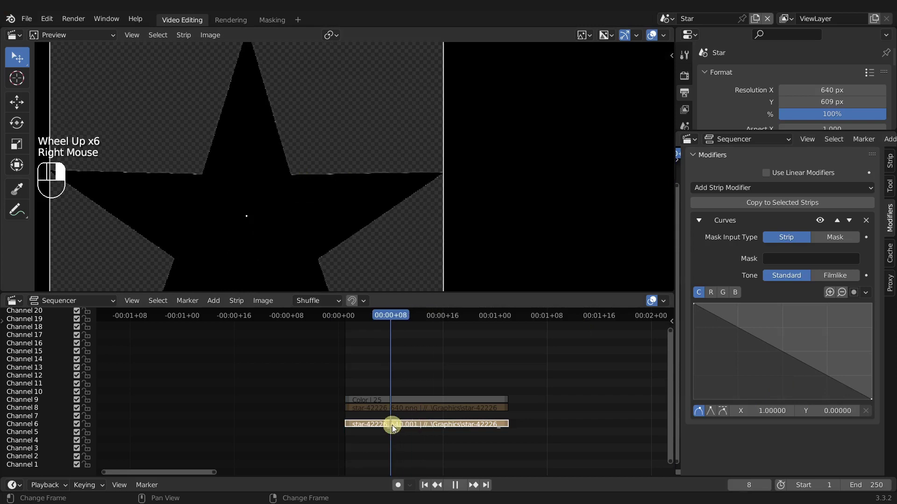
pyautogui.click(395, 423)
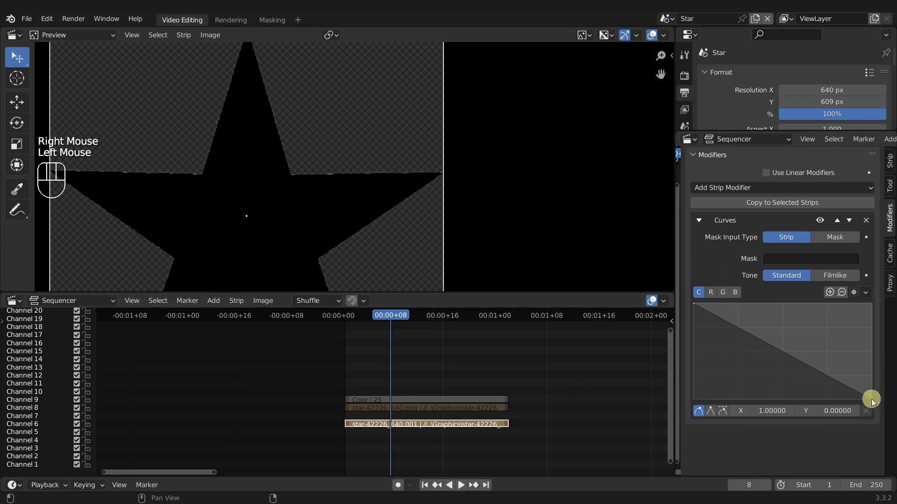
# Rework the curve points to X 0, Y 0 and X 0, Y 1 so the star turns solid black.
pyautogui.moveTo(871, 398); pyautogui.dragTo(733, 399)
pyautogui.moveTo(704, 430); pyautogui.dragTo(691, 402)
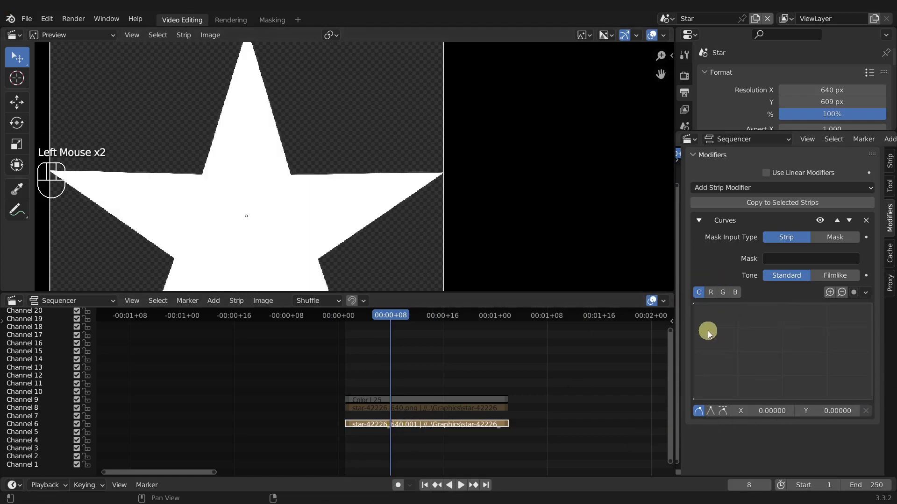
pyautogui.click(698, 306)
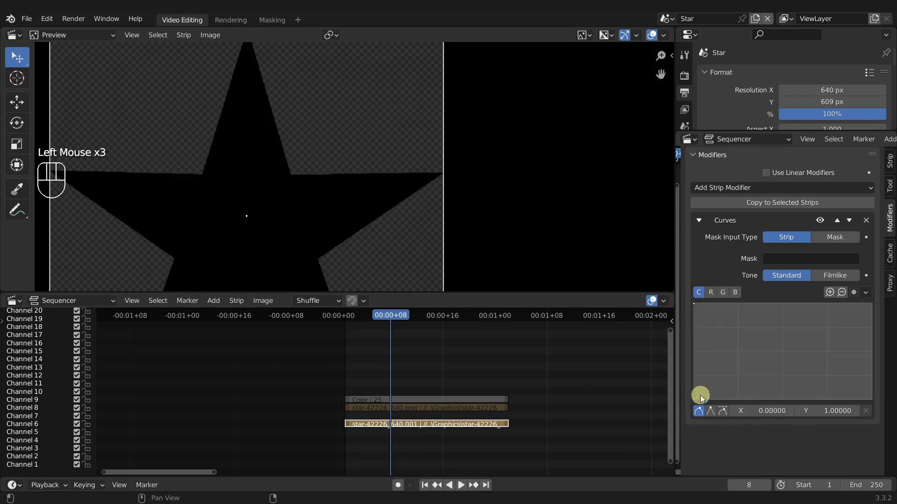
pyautogui.scroll(-2, 345, 190)
pyautogui.scroll(1, 332, 198)
pyautogui.scroll(-4, 332, 200)
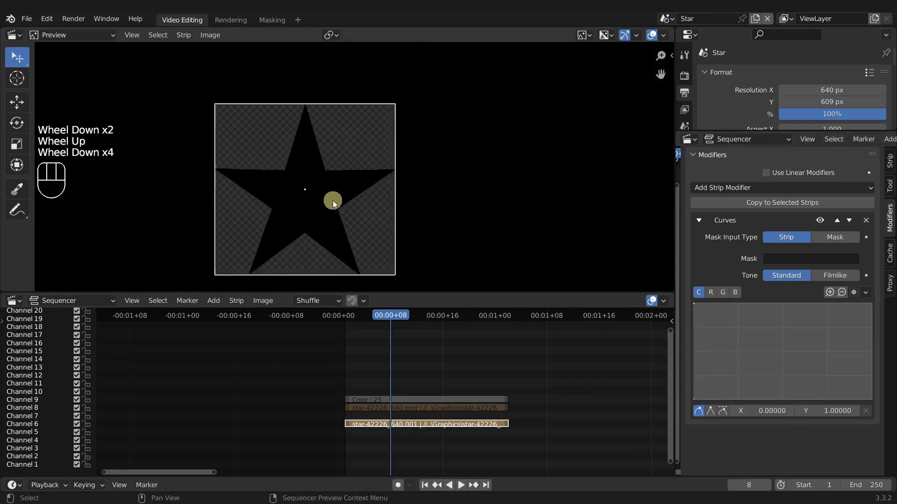
pyautogui.click(400, 424)
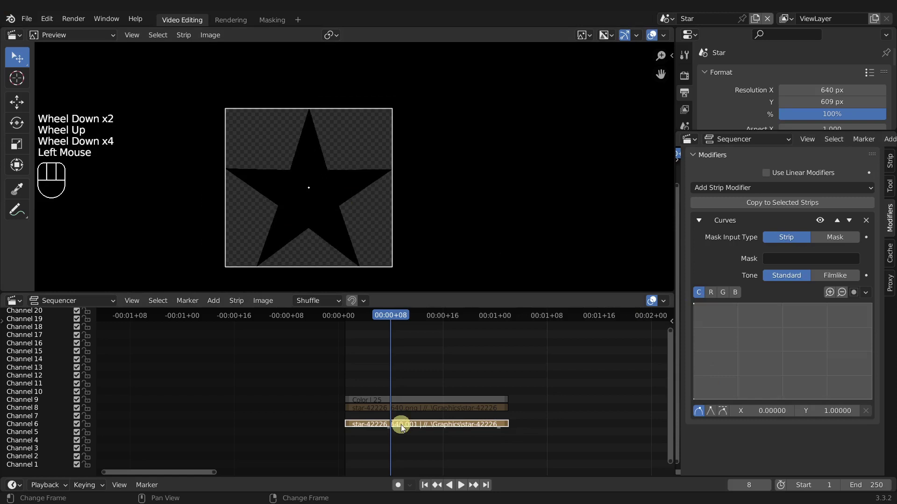
pyautogui.hotkey('shift', 'a')
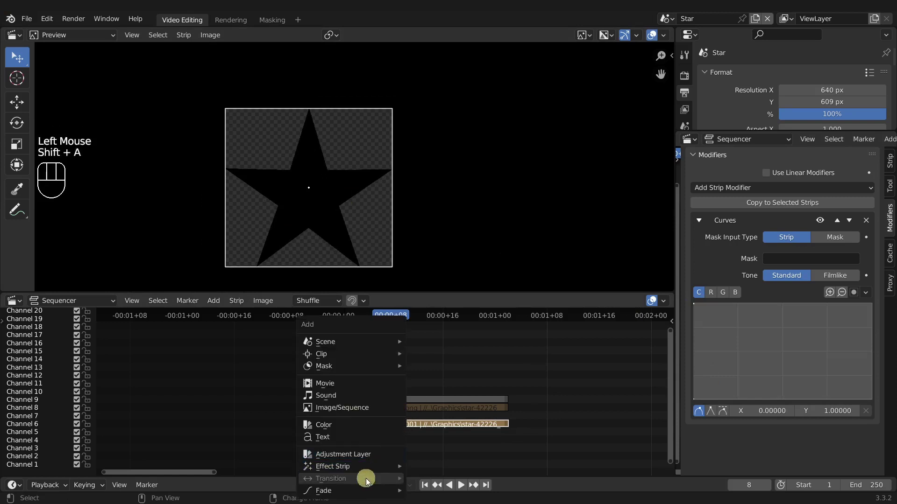
# Add a Gaussian Blur effect on the black star and mute the channel 6 star strip.
pyautogui.moveTo(357, 466)
pyautogui.click(437, 467)
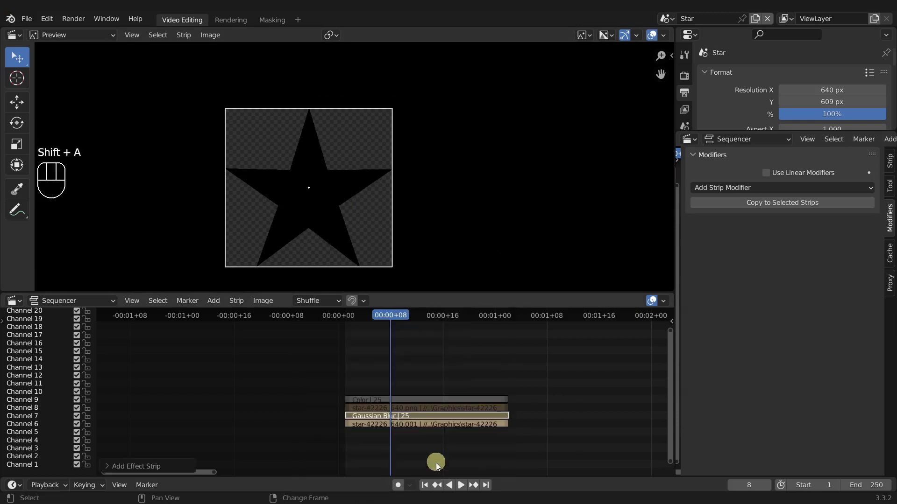
pyautogui.click(366, 424)
pyautogui.click(365, 425)
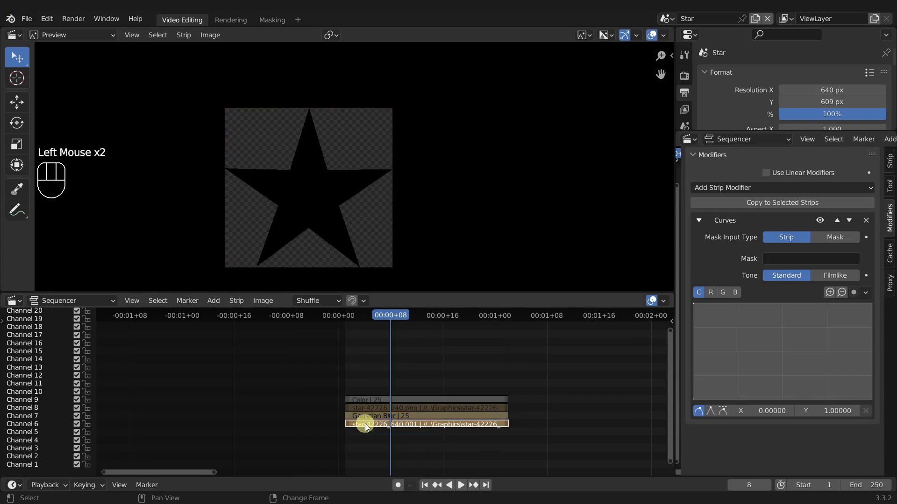
pyautogui.press('h')
# Set the Gaussian Blur strip's Size X to 20.
pyautogui.doubleClick(370, 416)
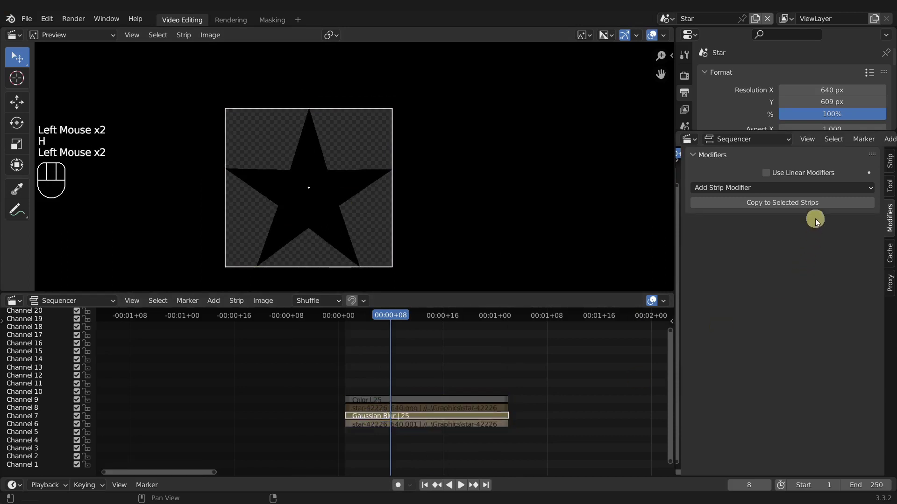
pyautogui.click(889, 161)
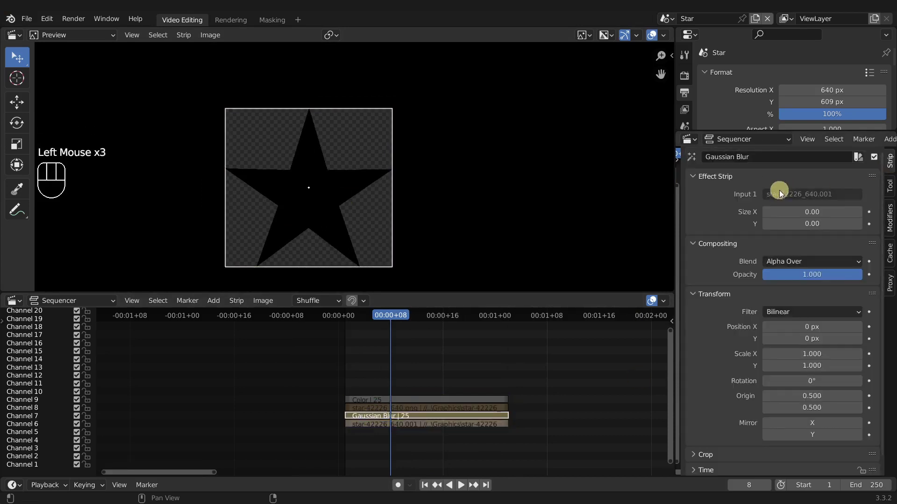
pyautogui.click(801, 213)
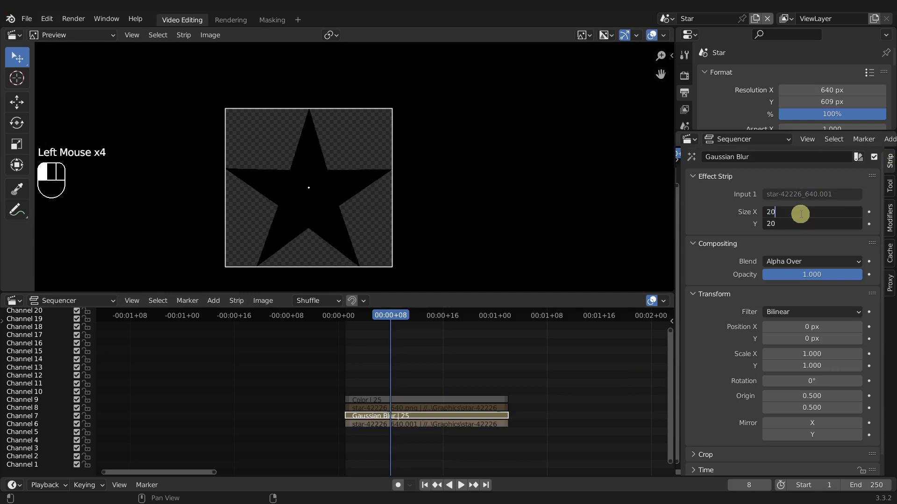
pyautogui.write('20')
pyautogui.press('Return')
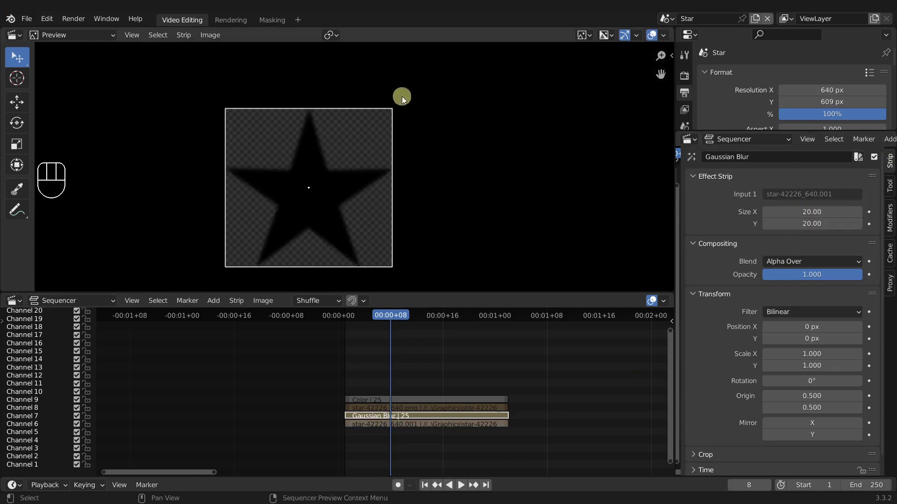
pyautogui.scroll(1, 297, 184)
pyautogui.scroll(2, 298, 187)
pyautogui.scroll(-1, 373, 422)
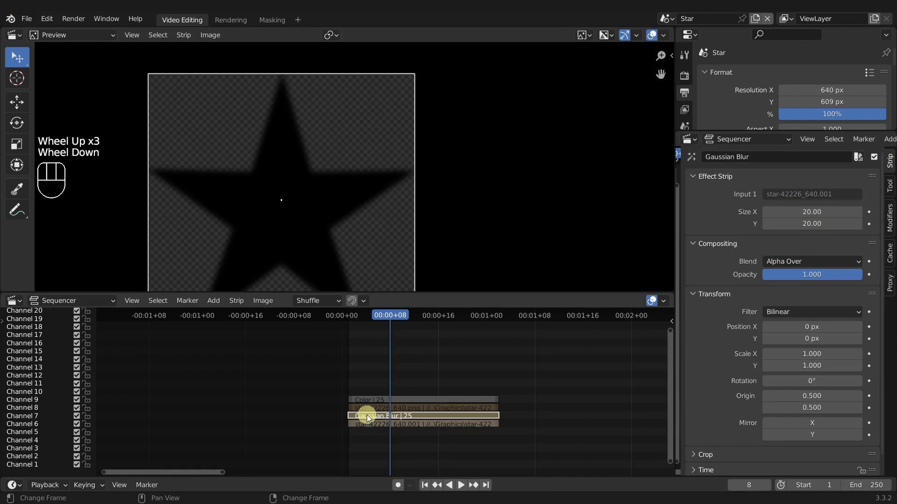
pyautogui.scroll(2, 367, 417)
pyautogui.moveTo(332, 390); pyautogui.dragTo(362, 407)
# Unmute the Color and star strips and offset the blurred shadow to 22.690, 7.099 px.
pyautogui.press('h')
pyautogui.press('h')
pyautogui.scroll(-3, 304, 177)
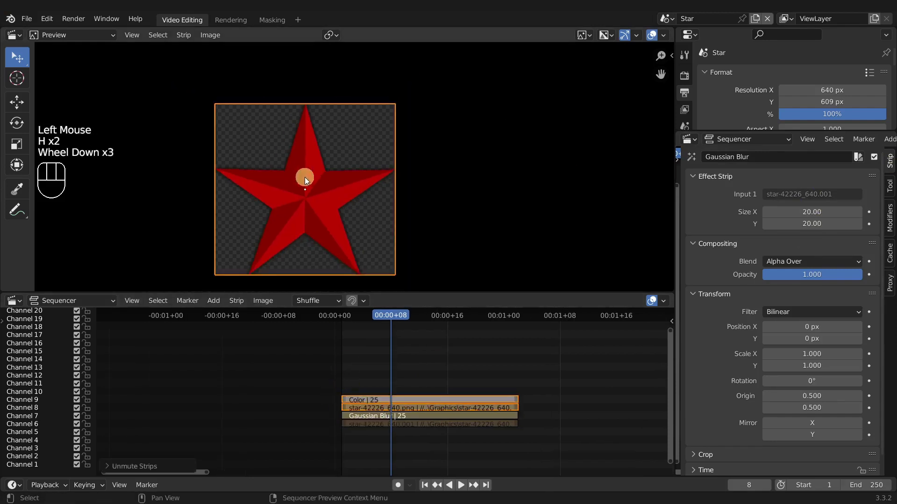
pyautogui.scroll(2, 306, 182)
pyautogui.doubleClick(375, 416)
pyautogui.press('g')
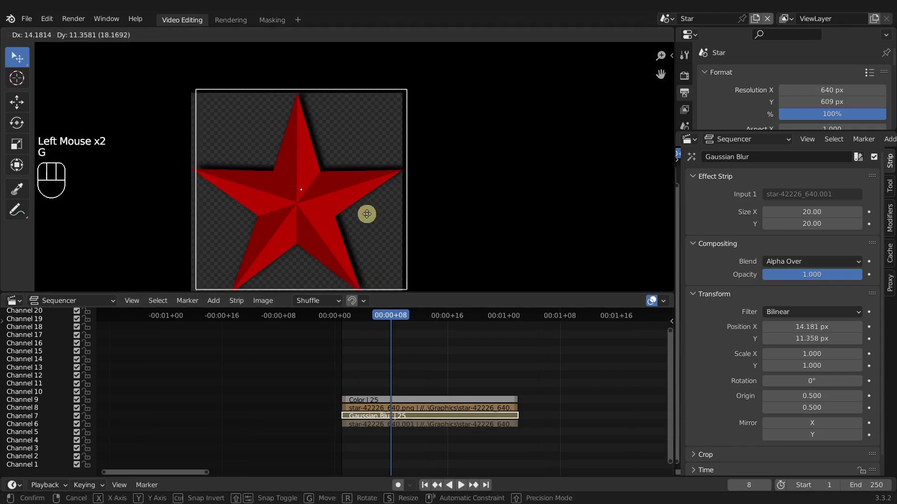
pyautogui.click(369, 216)
pyautogui.press('g')
pyautogui.press('g')
pyautogui.click(369, 216)
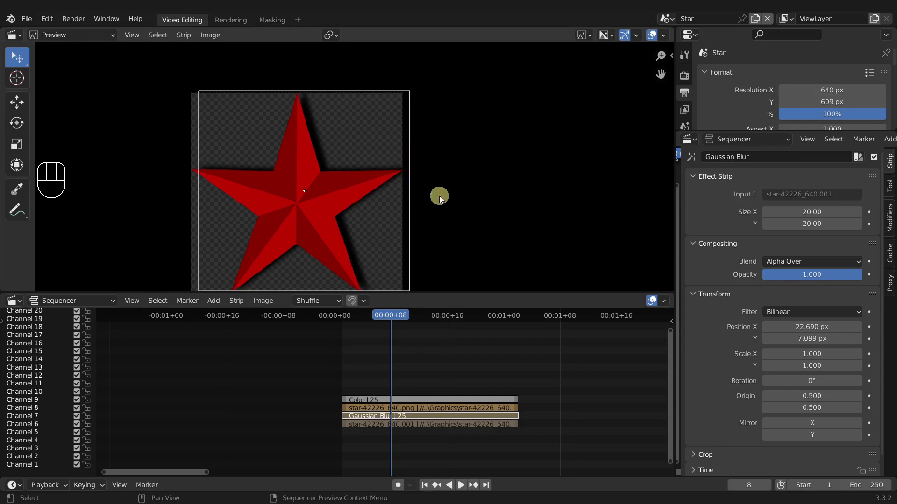
# Set the resolution to 698 × 698 px and the shadow opacity to 0.532.
pyautogui.moveTo(822, 108); pyautogui.dragTo(833, 89)
pyautogui.write('69')
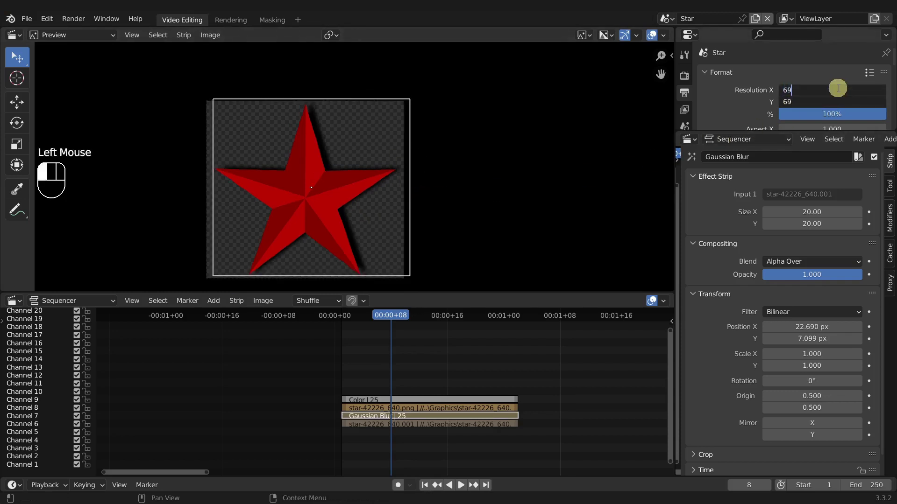
pyautogui.write('8')
pyautogui.press('Return')
pyautogui.moveTo(841, 274); pyautogui.dragTo(793, 278)
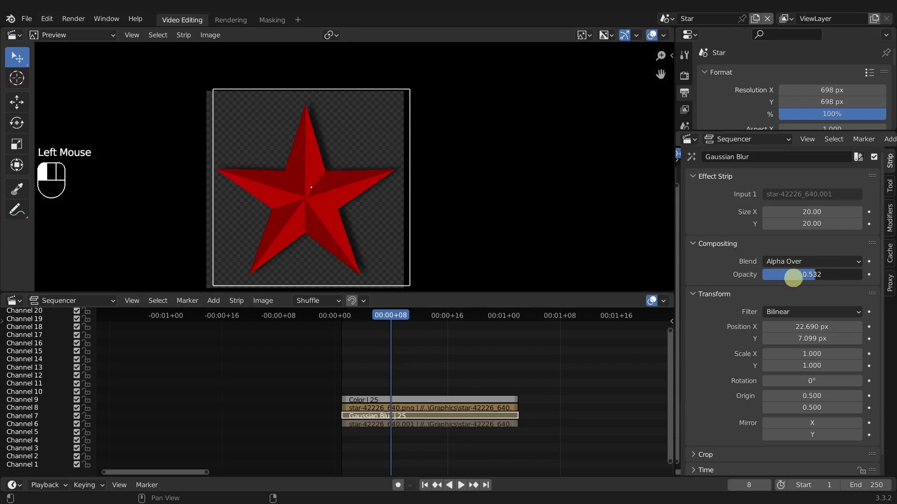
pyautogui.click(363, 380)
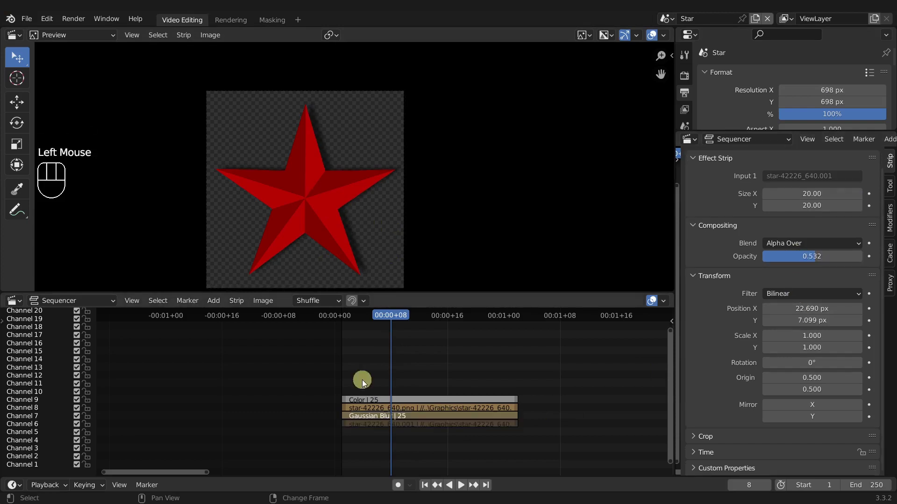
# Render the shadowed star into Render Slot 2 and compare it with the Slot 1 render.
pyautogui.click(233, 21)
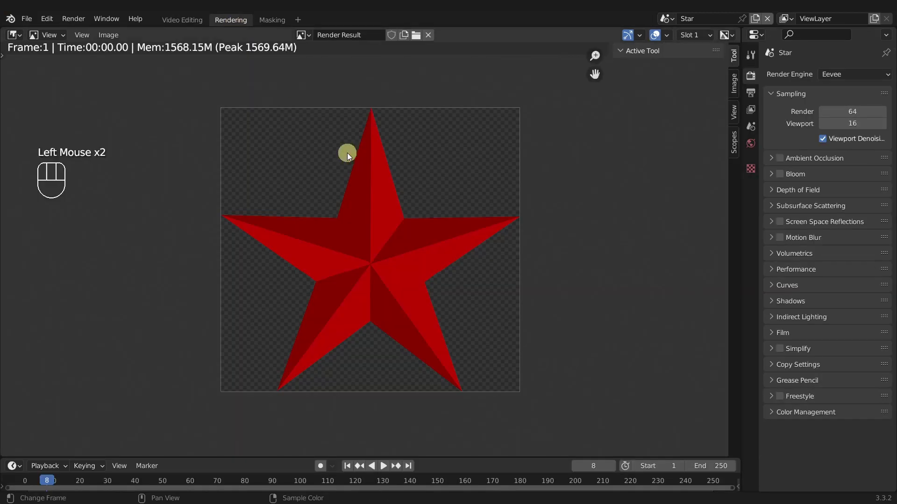
pyautogui.click(734, 87)
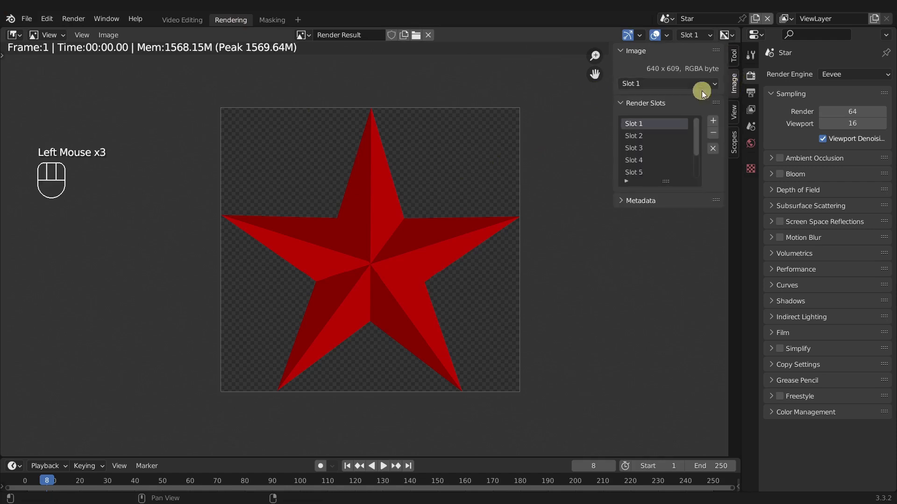
pyautogui.click(635, 135)
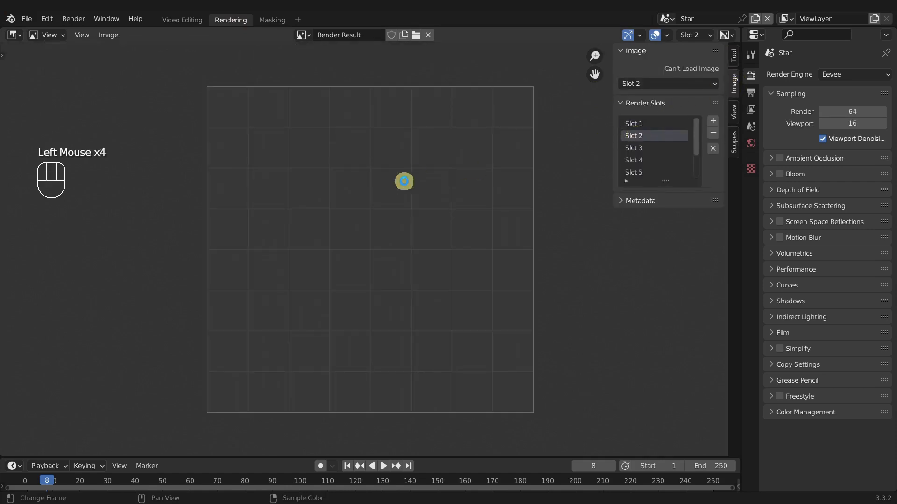
pyautogui.press('F12')
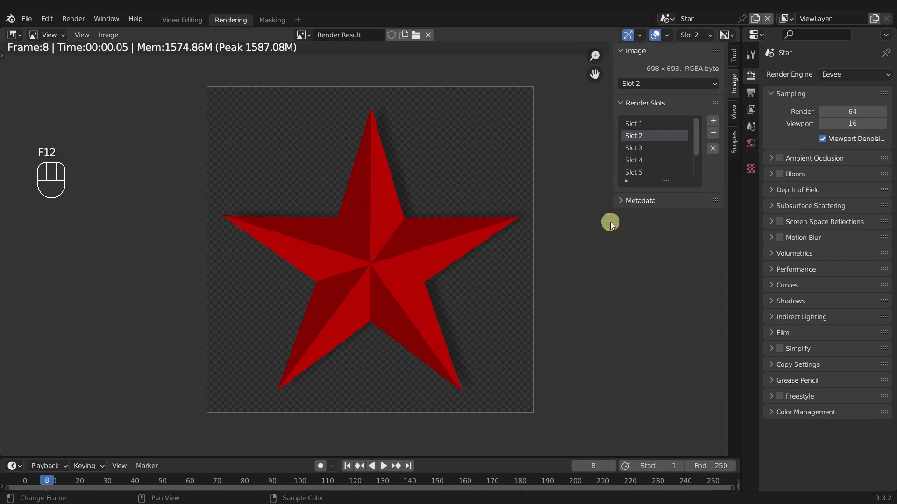
pyautogui.click(646, 123)
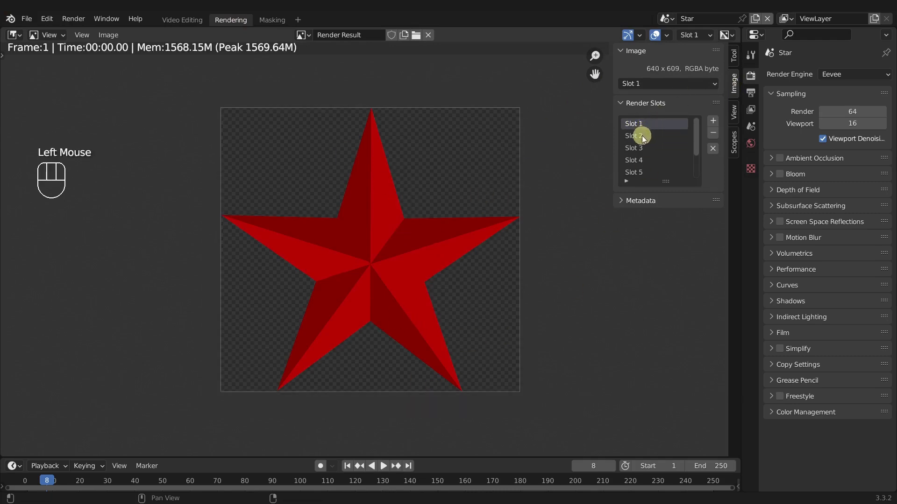
pyautogui.click(642, 136)
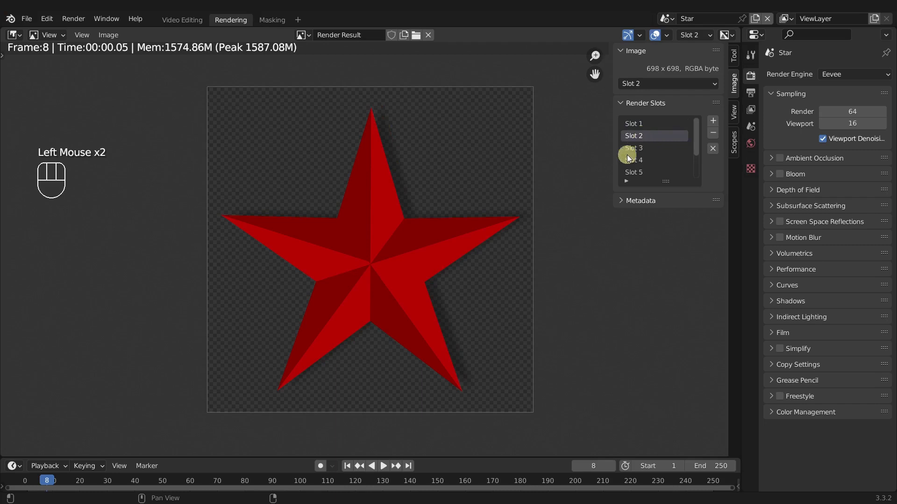
# Save a copy of the render as RedStar2_Shadow.png in PNG with RGBA colour.
pyautogui.click(102, 39)
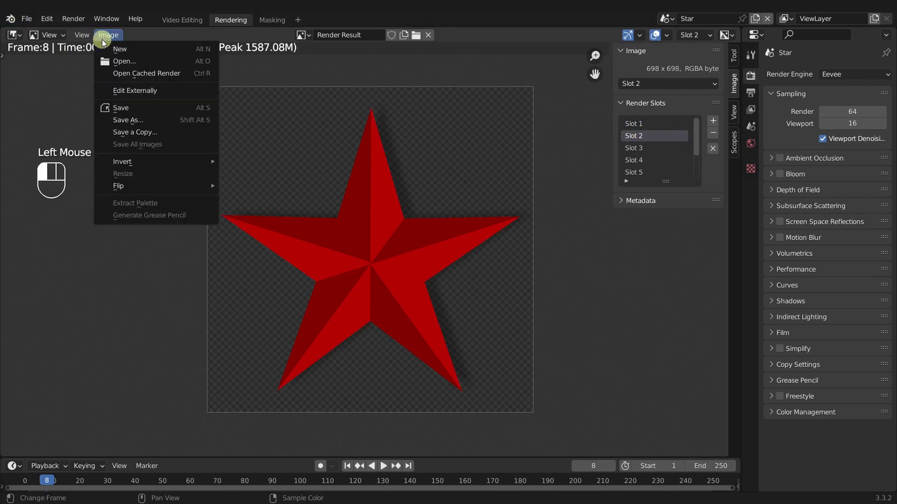
pyautogui.click(125, 131)
pyautogui.click(197, 99)
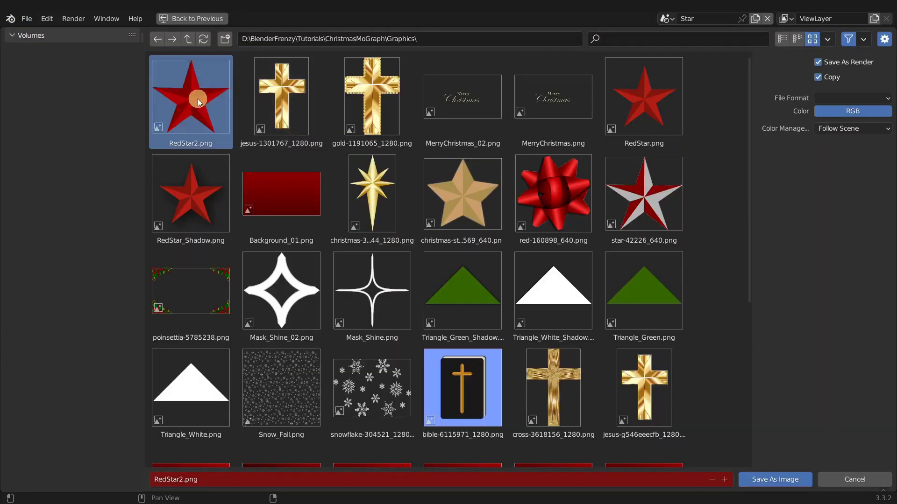
pyautogui.click(186, 480)
pyautogui.click(186, 480)
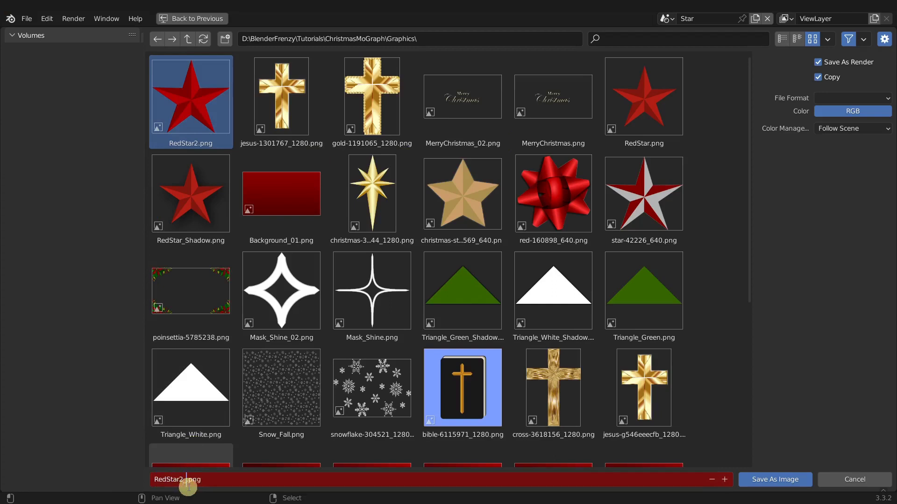
pyautogui.write('_Shadow')
pyautogui.press('Return')
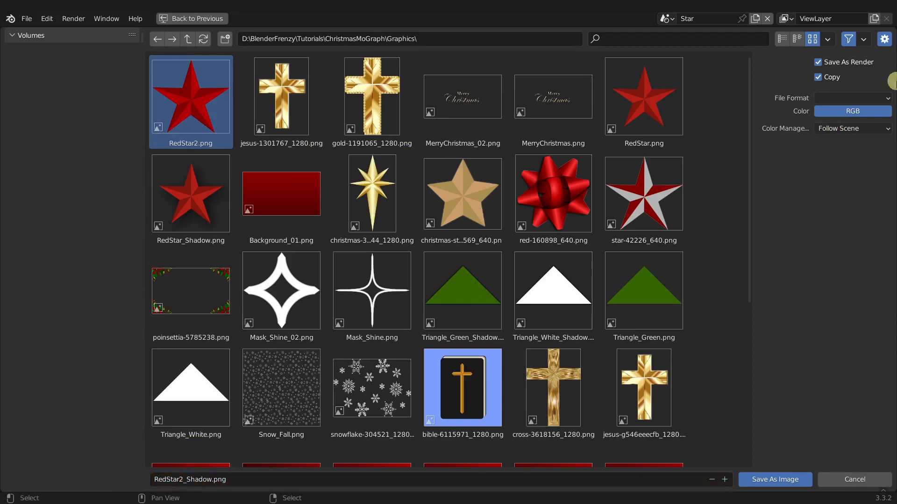
pyautogui.click(828, 99)
pyautogui.click(772, 157)
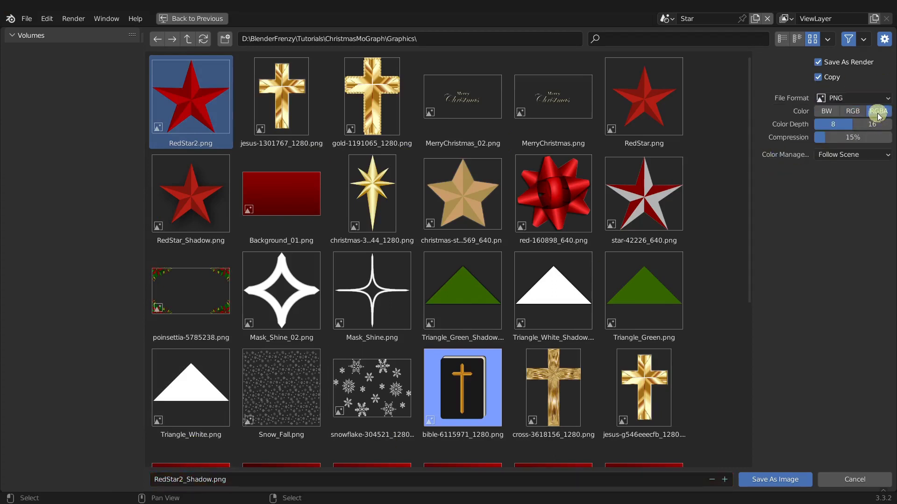
pyautogui.click(775, 479)
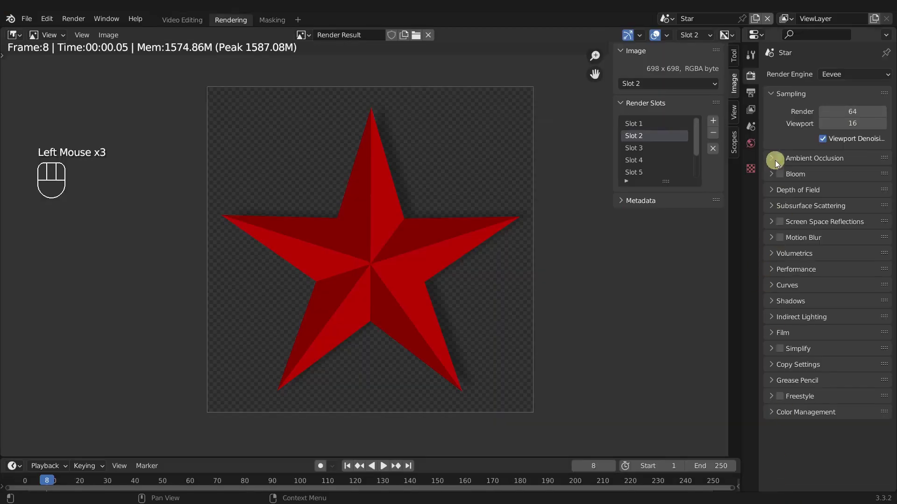
# Set the render output File Format to PNG with RGBA colour.
pyautogui.click(751, 93)
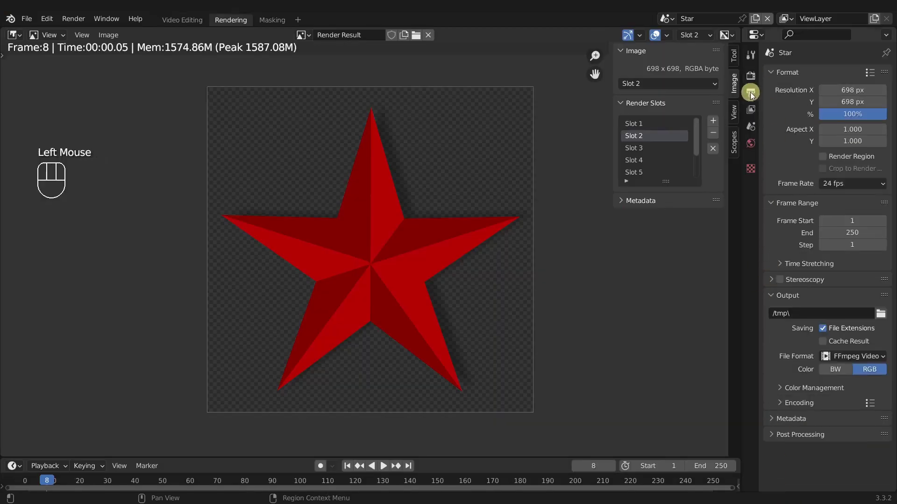
pyautogui.click(827, 357)
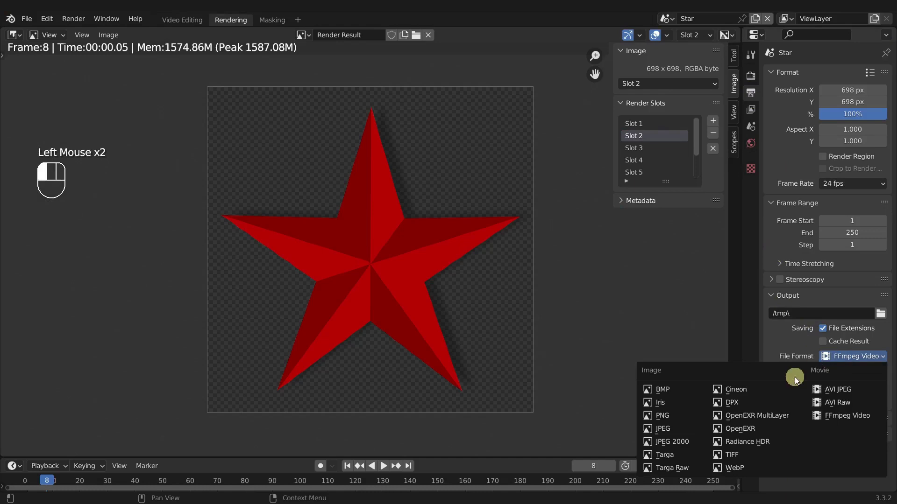
pyautogui.click(680, 420)
pyautogui.click(875, 370)
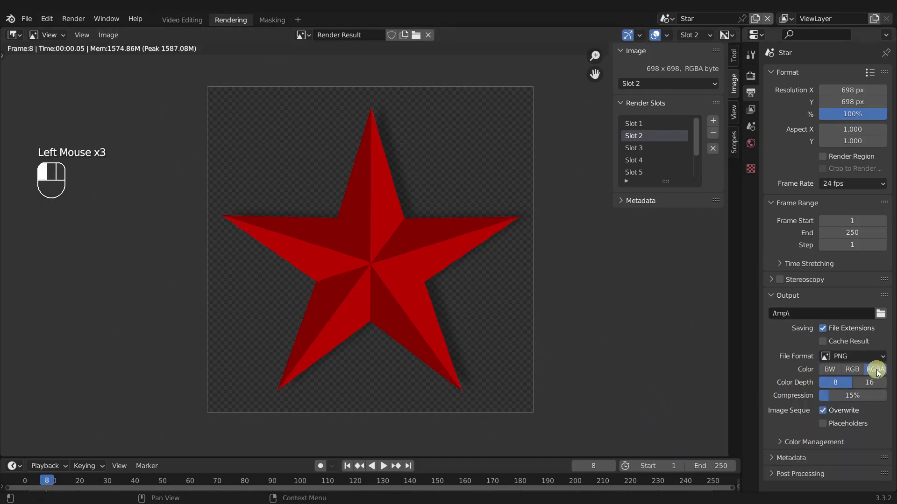
pyautogui.click(108, 35)
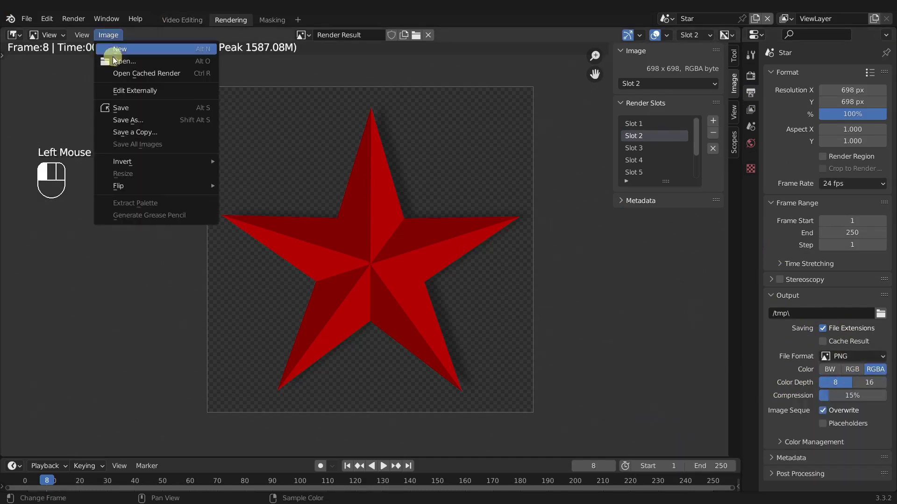
pyautogui.click(125, 122)
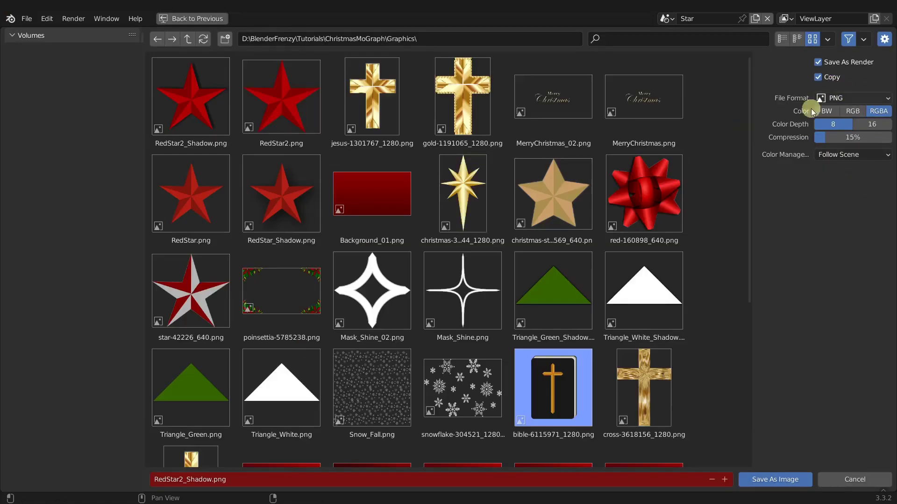
pyautogui.click(854, 479)
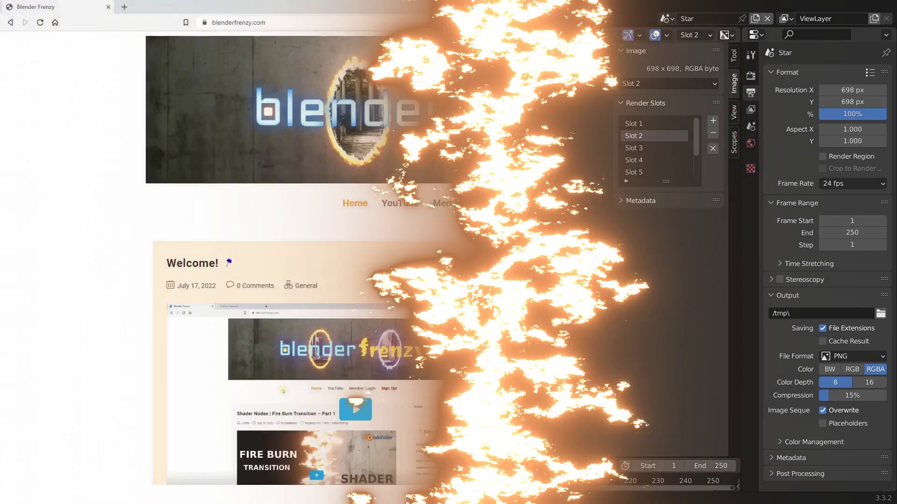
# Scroll the blenderfrenzy.com posts and expand the Custom VSE Transition post.
pyautogui.scroll(-5, 869, 238)
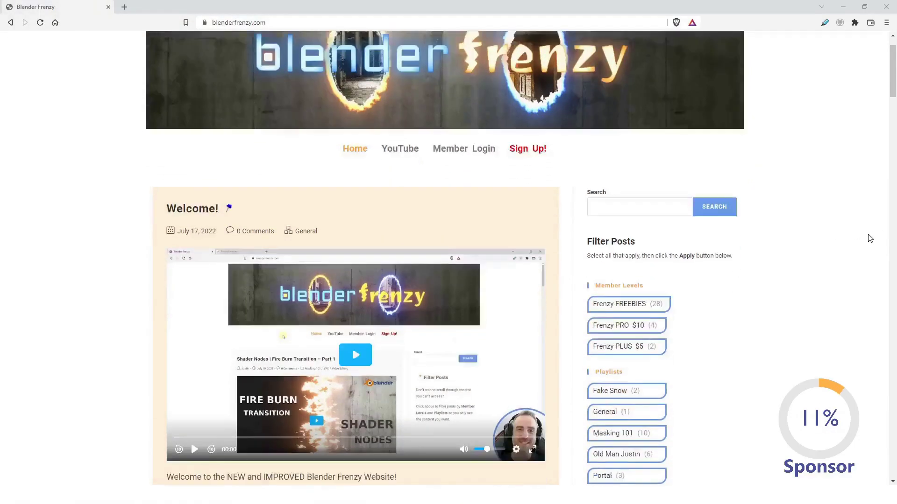
pyautogui.scroll(-6, 870, 238)
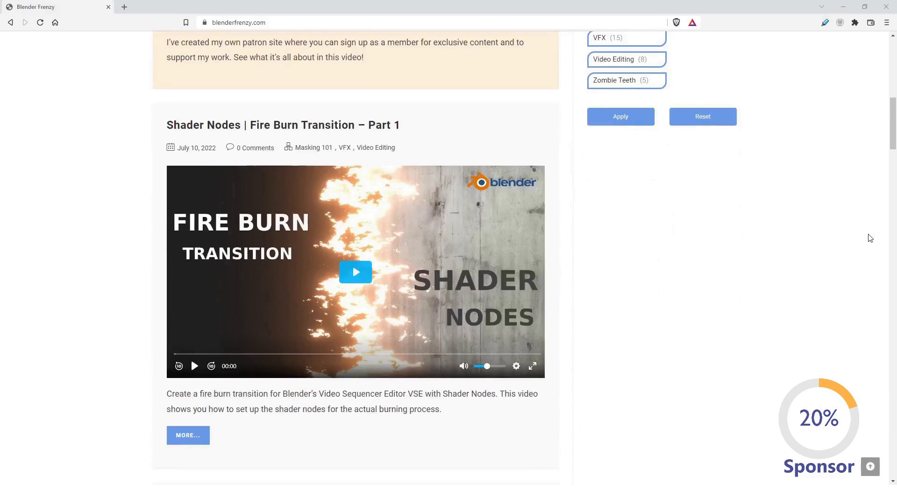
pyautogui.scroll(-16, 870, 238)
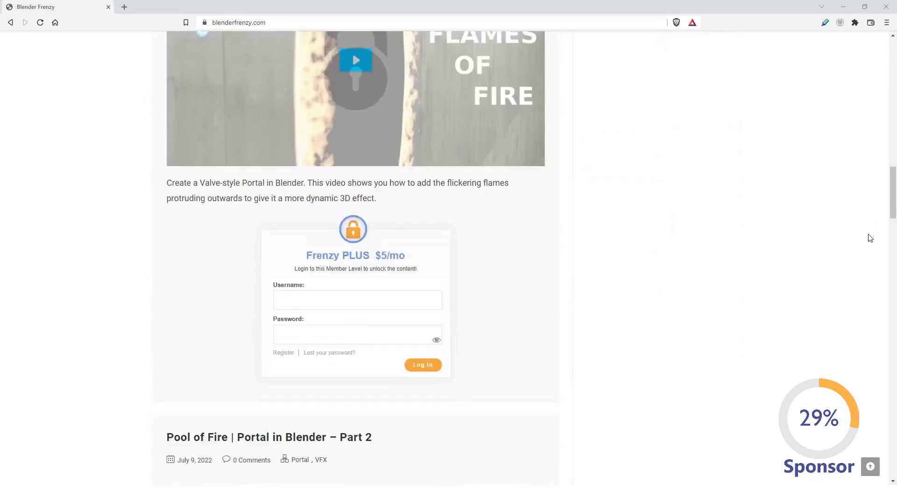
pyautogui.scroll(-16, 870, 238)
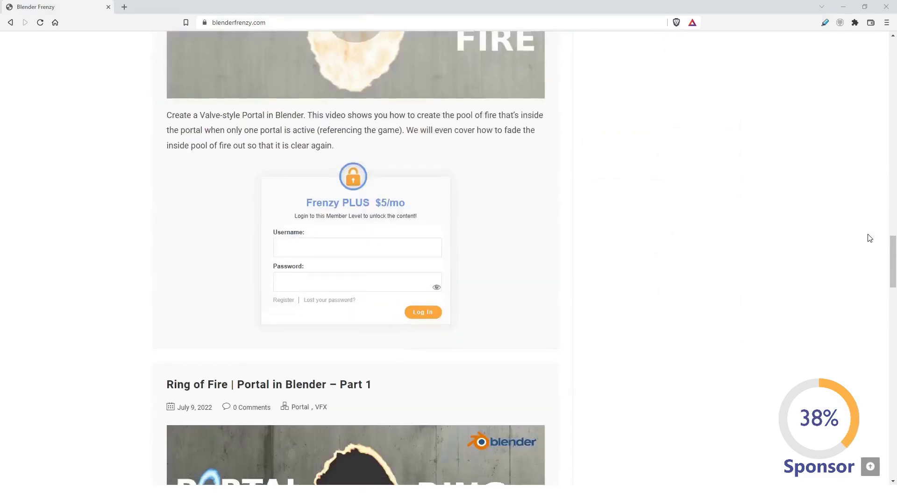
pyautogui.scroll(-6, 868, 238)
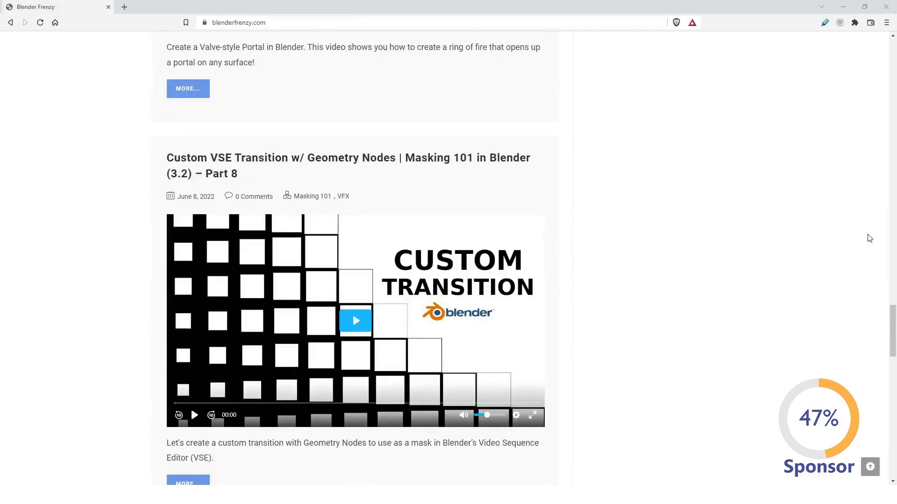
pyautogui.scroll(-3, 195, 350)
pyautogui.click(195, 350)
pyautogui.scroll(-6, 518, 316)
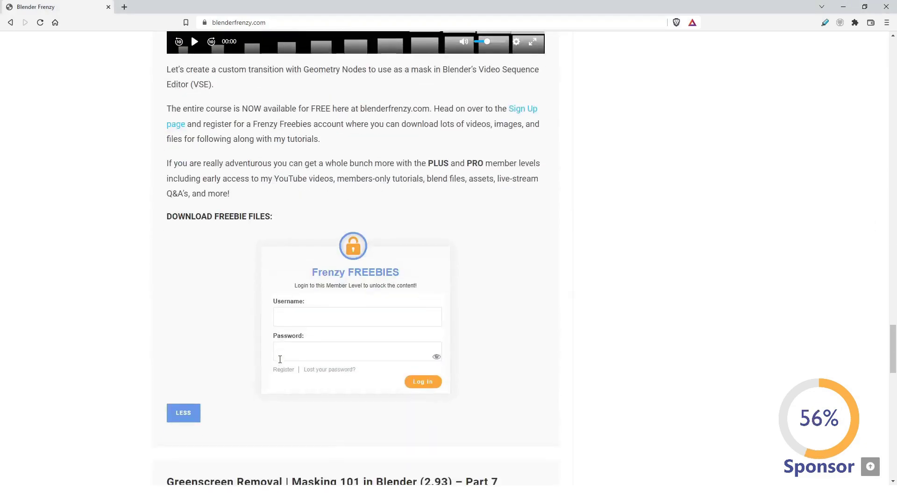
pyautogui.scroll(-17, 517, 293)
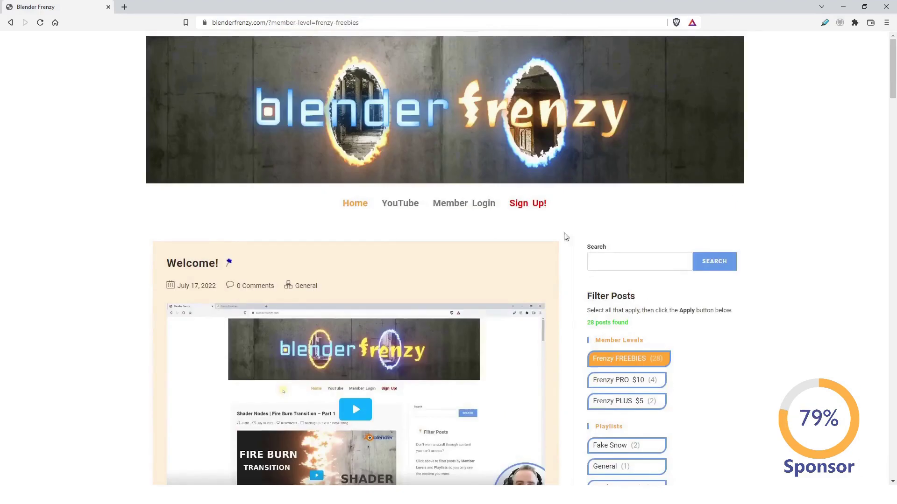
# Go to the Sign Up plans page and choose Sign Up under Frenzy PRO.
pyautogui.click(524, 207)
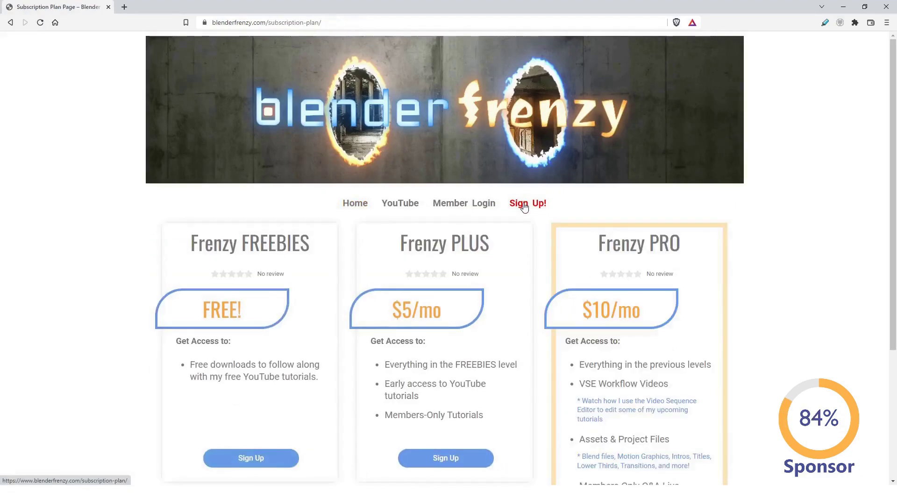
pyautogui.scroll(-3, 733, 255)
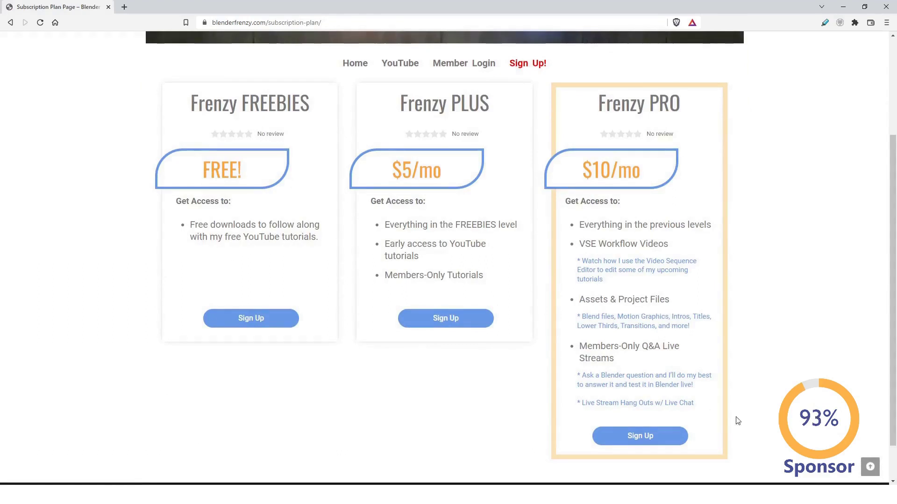
pyautogui.click(650, 437)
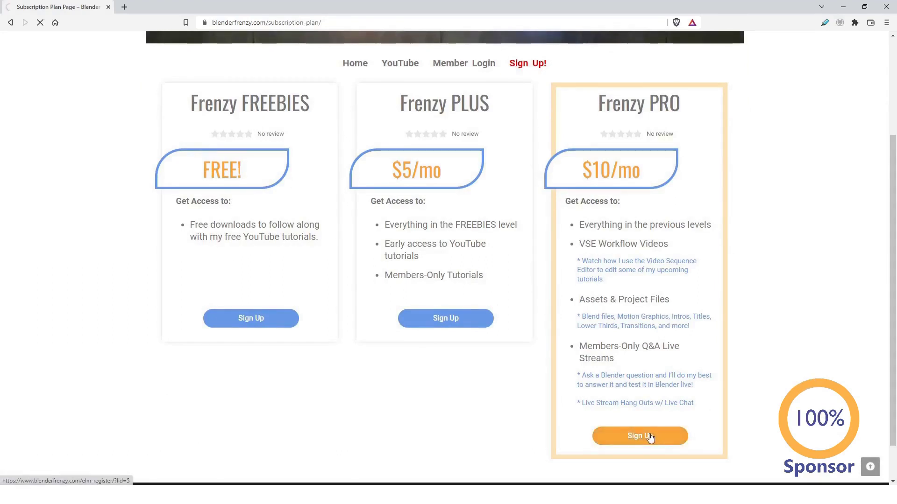